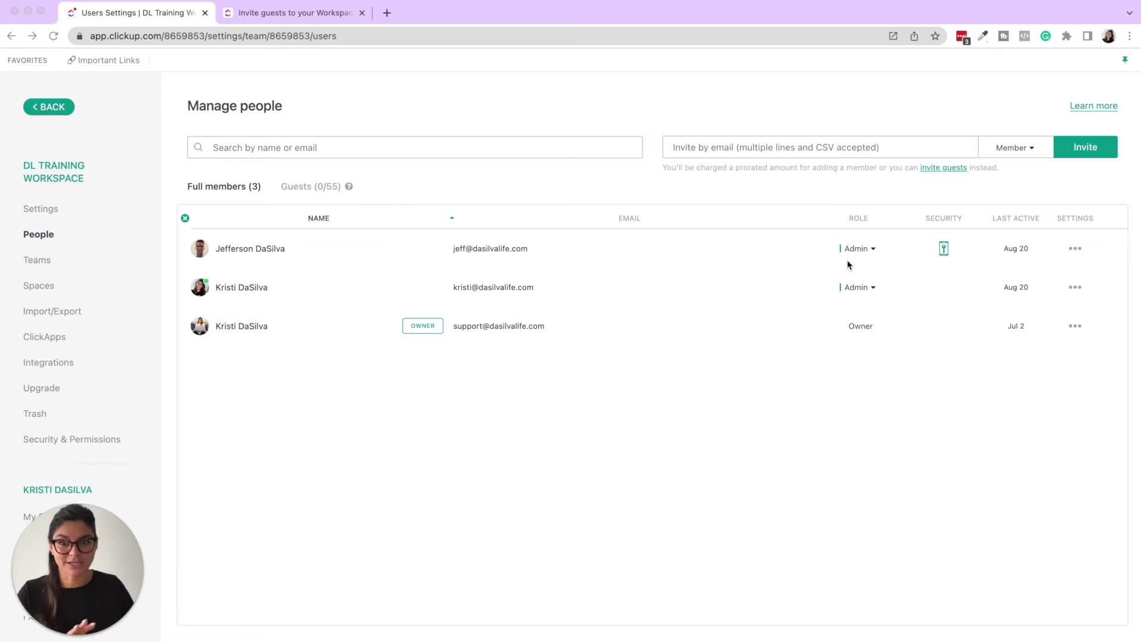
# - Look over the invite e-mail field and role choices, then view the workspace's Guests (0/55) list
pyautogui.click(739, 148)
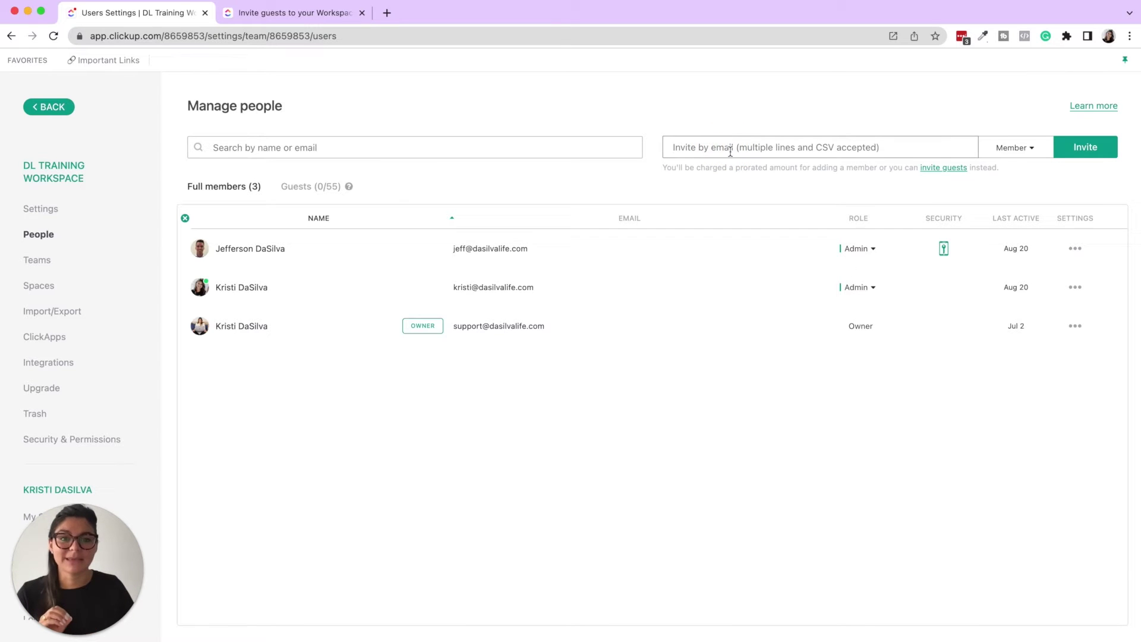
pyautogui.click(1033, 150)
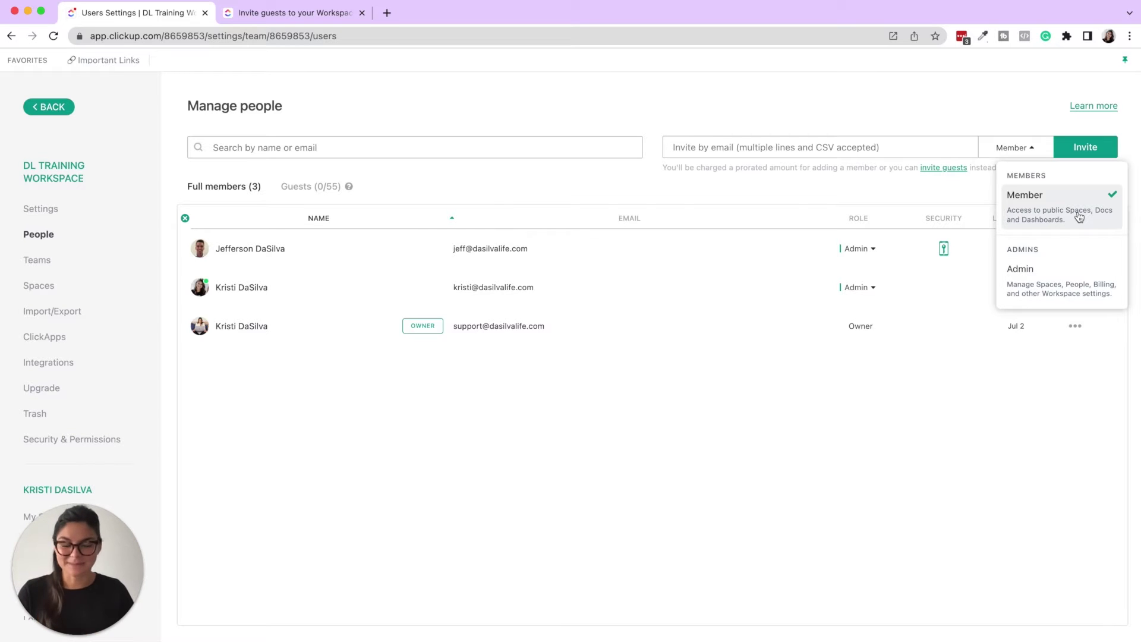
pyautogui.click(559, 463)
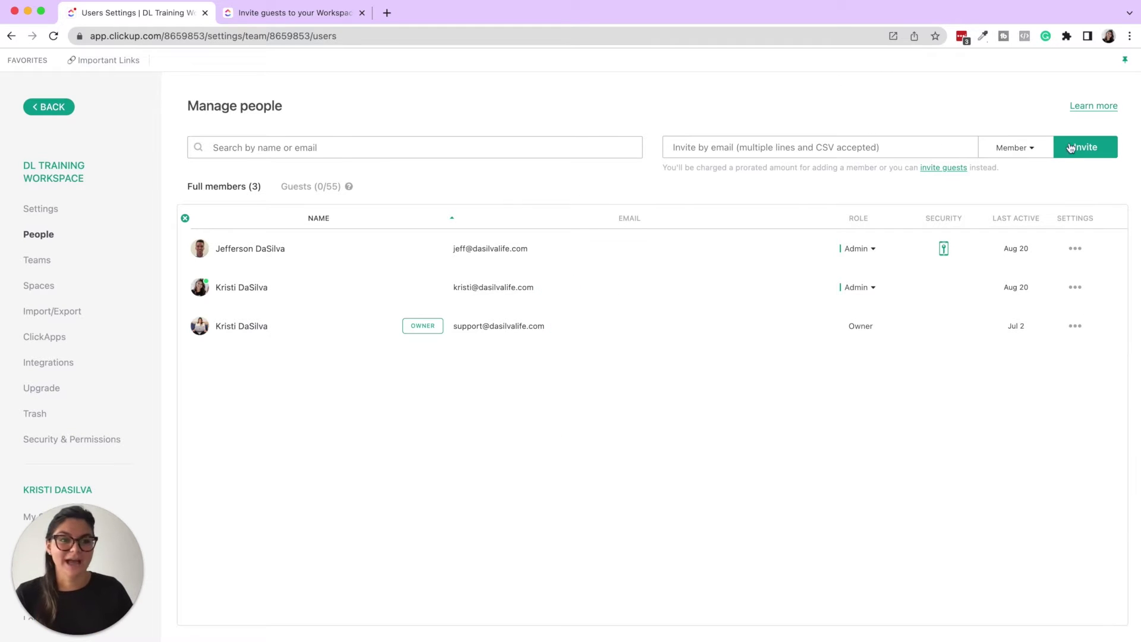
pyautogui.click(318, 188)
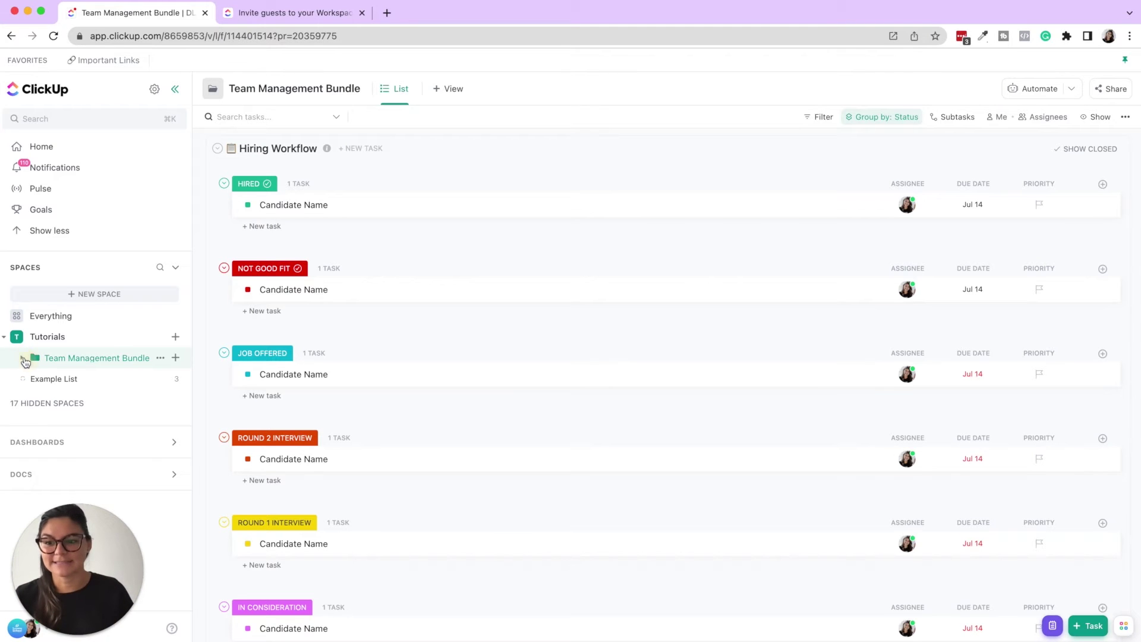
pyautogui.click(23, 357)
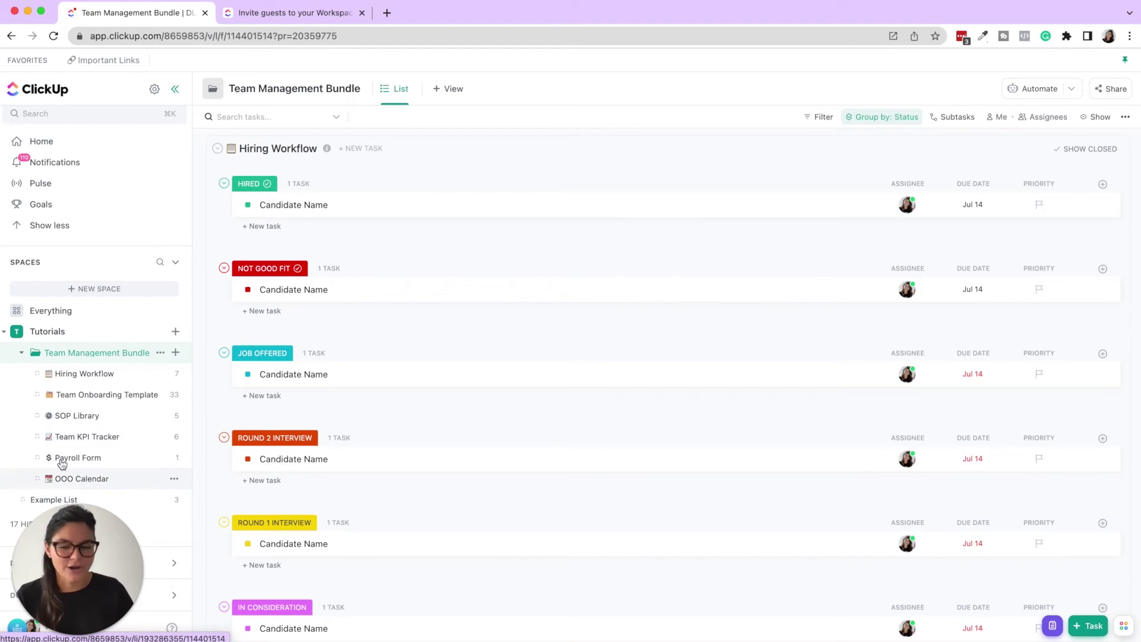
pyautogui.click(22, 355)
pyautogui.click(160, 360)
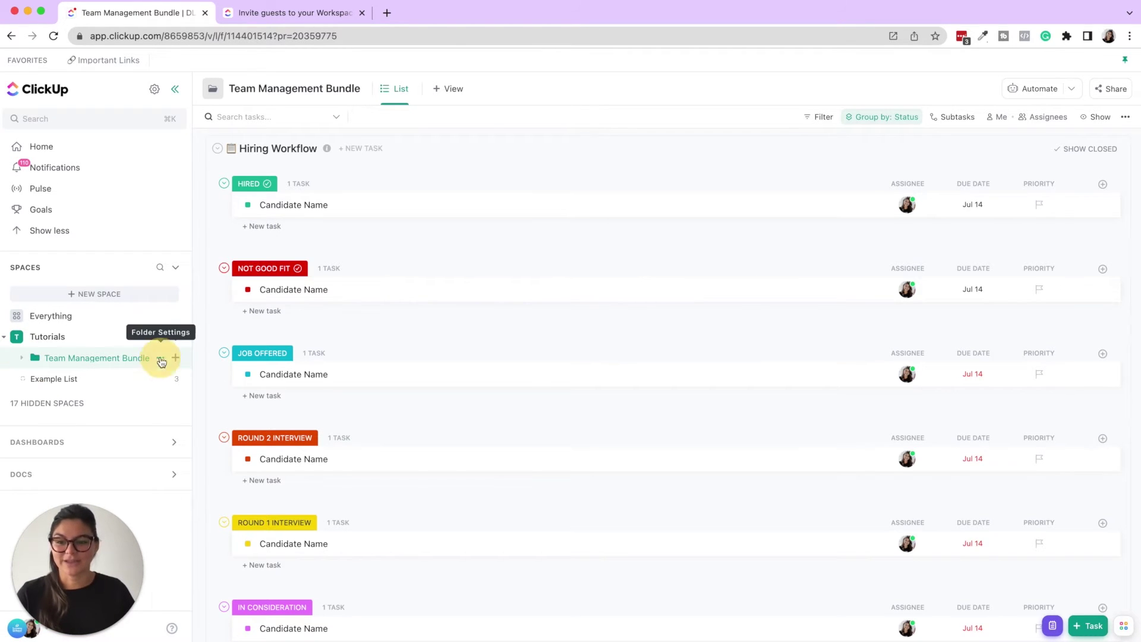
# - Open the folder's Sharing & Permissions and search for the consultant's e-mail address
pyautogui.click(199, 581)
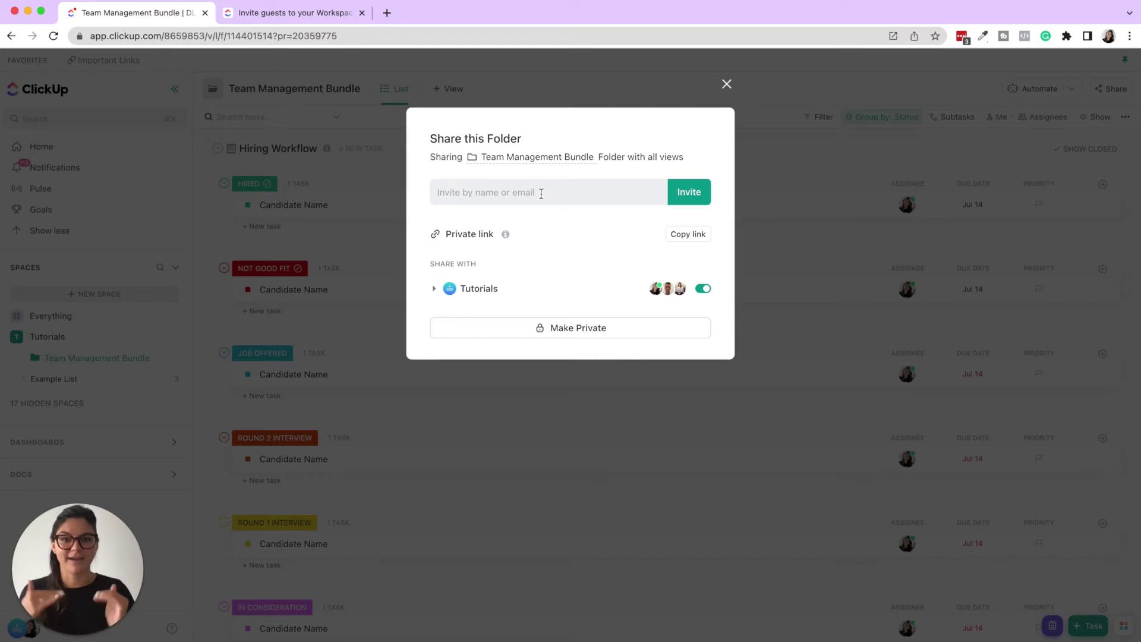
pyautogui.click(541, 193)
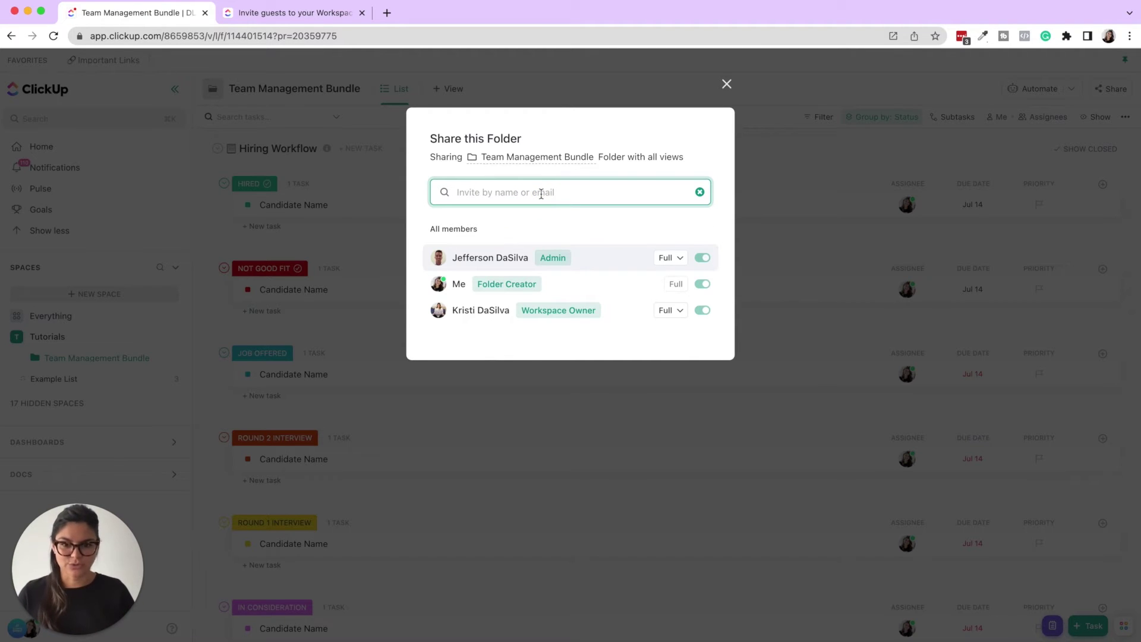
pyautogui.write('support@')
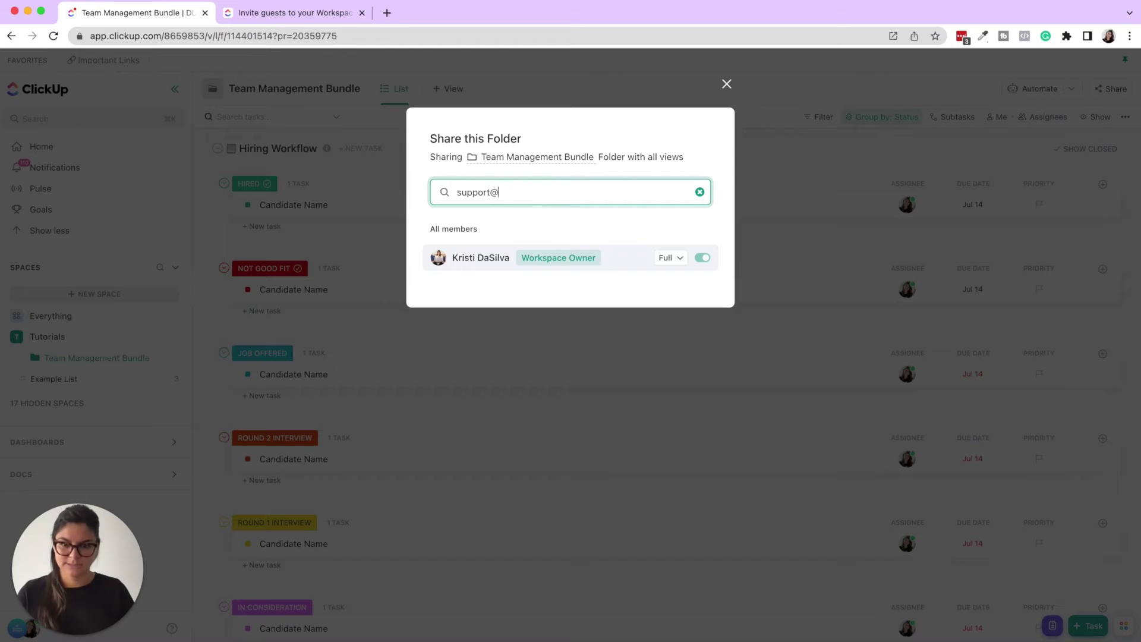
pyautogui.tripleClick(535, 191)
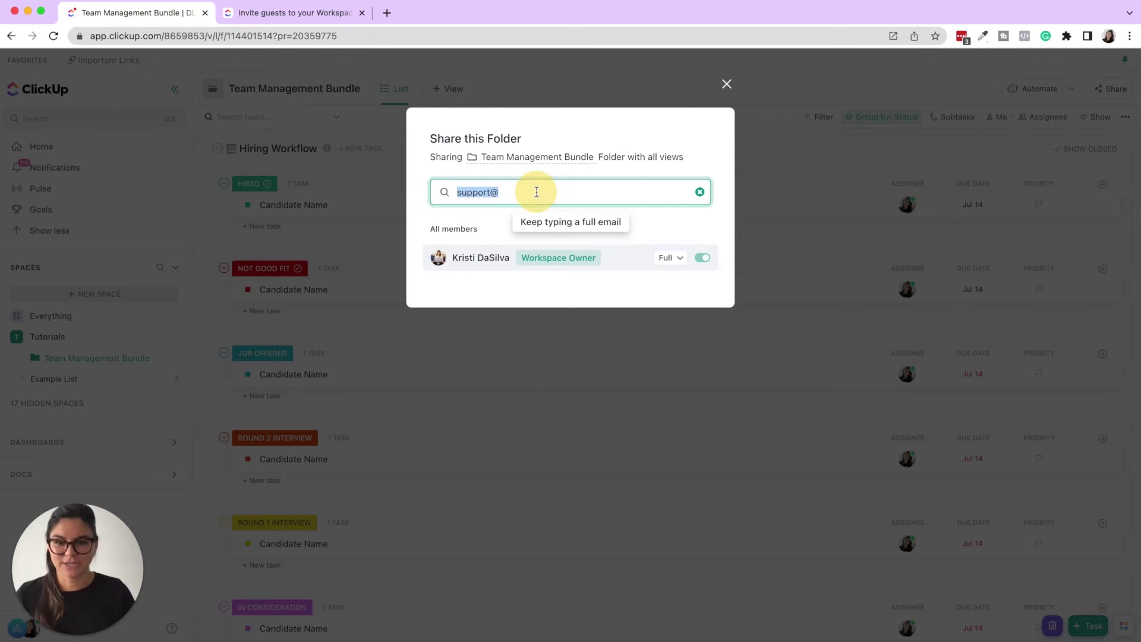
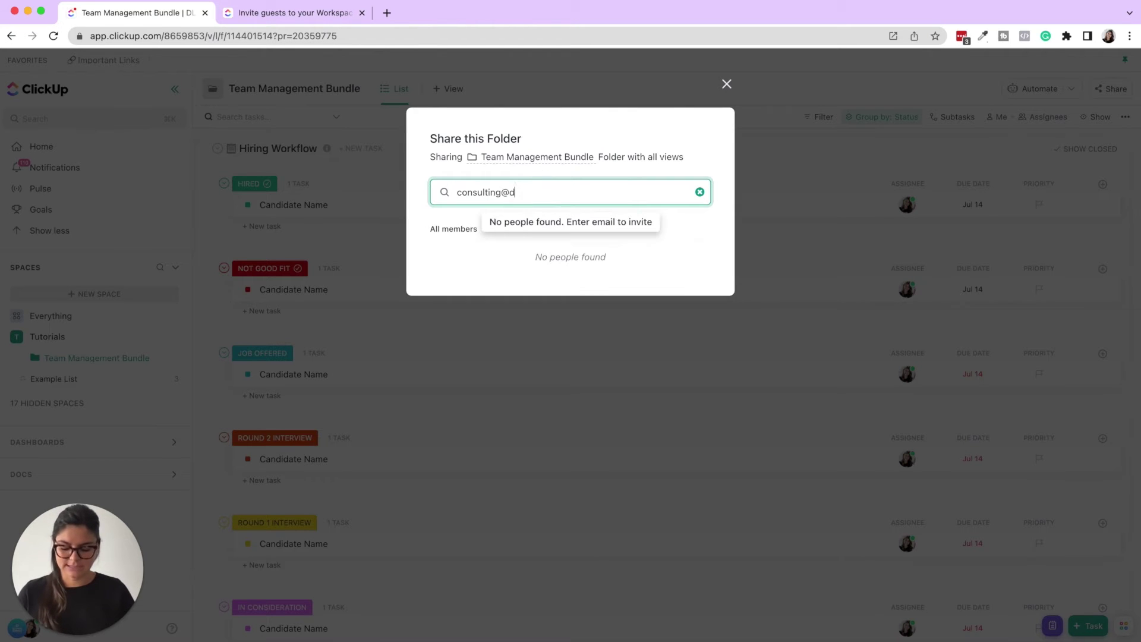
pyautogui.press('Return')
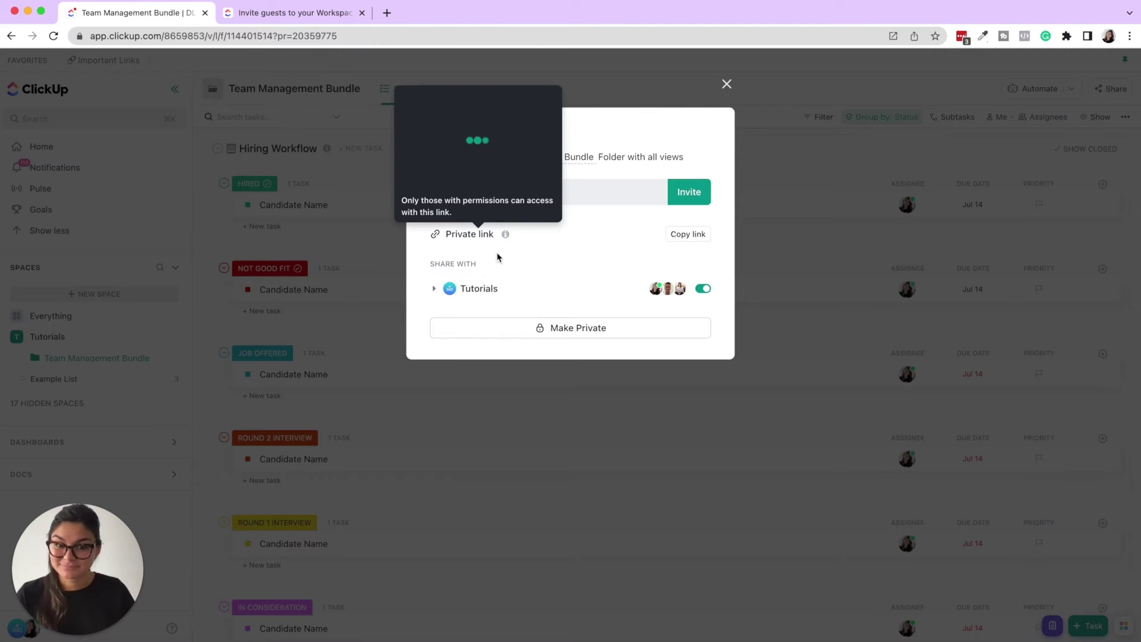
# - Check who the Tutorials space is shared with, then re-enter the consultant's e-mail in the invite field
pyautogui.click(434, 289)
pyautogui.click(436, 289)
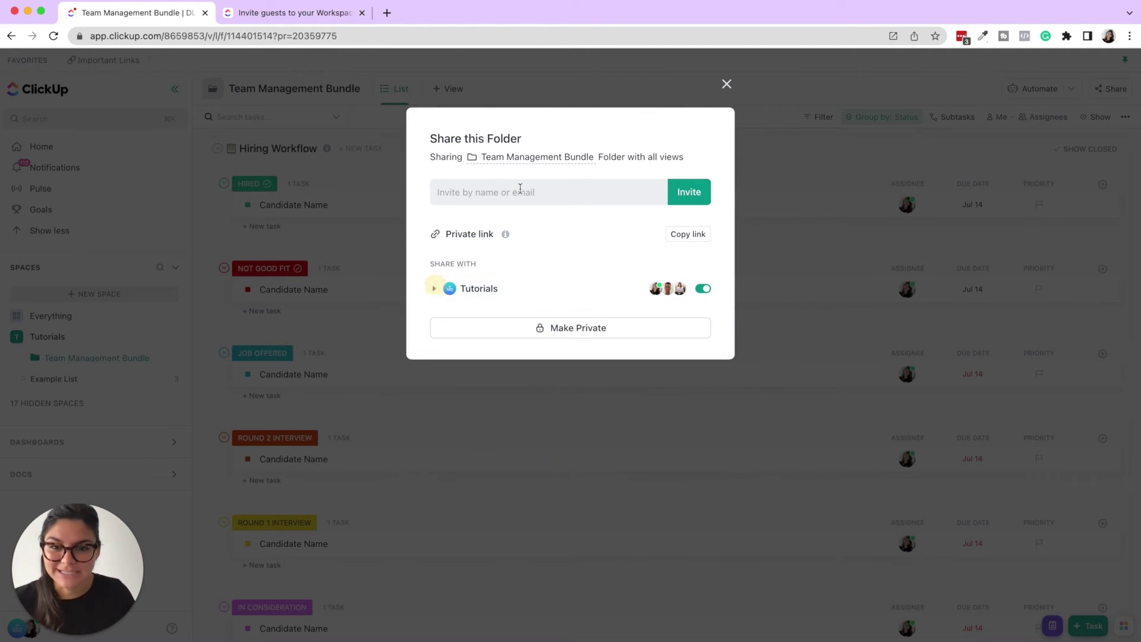
pyautogui.click(521, 191)
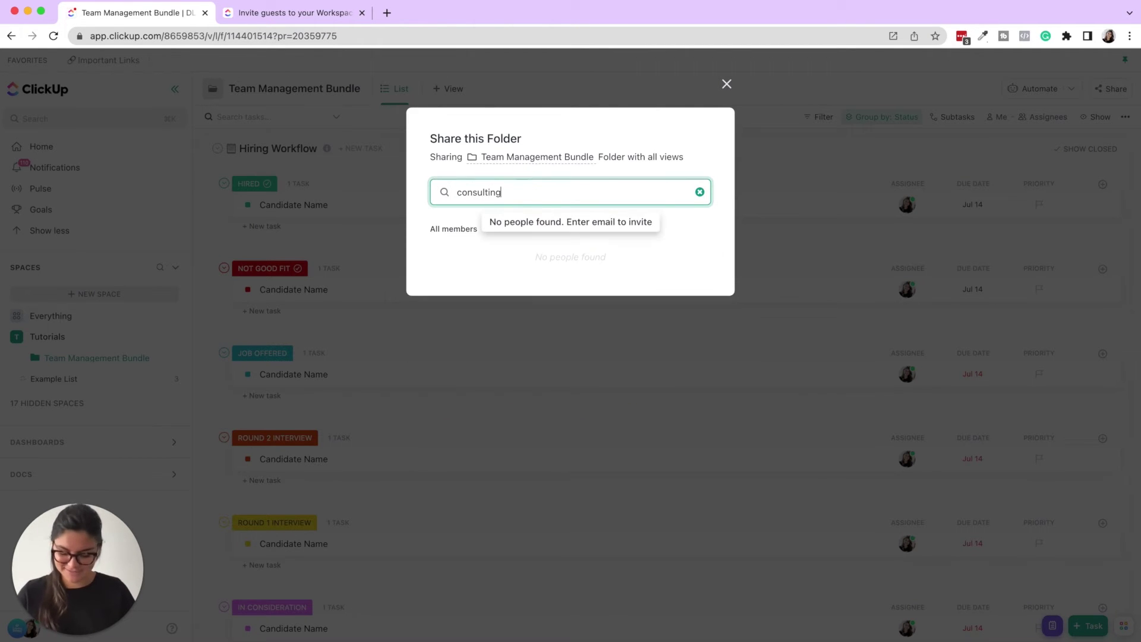
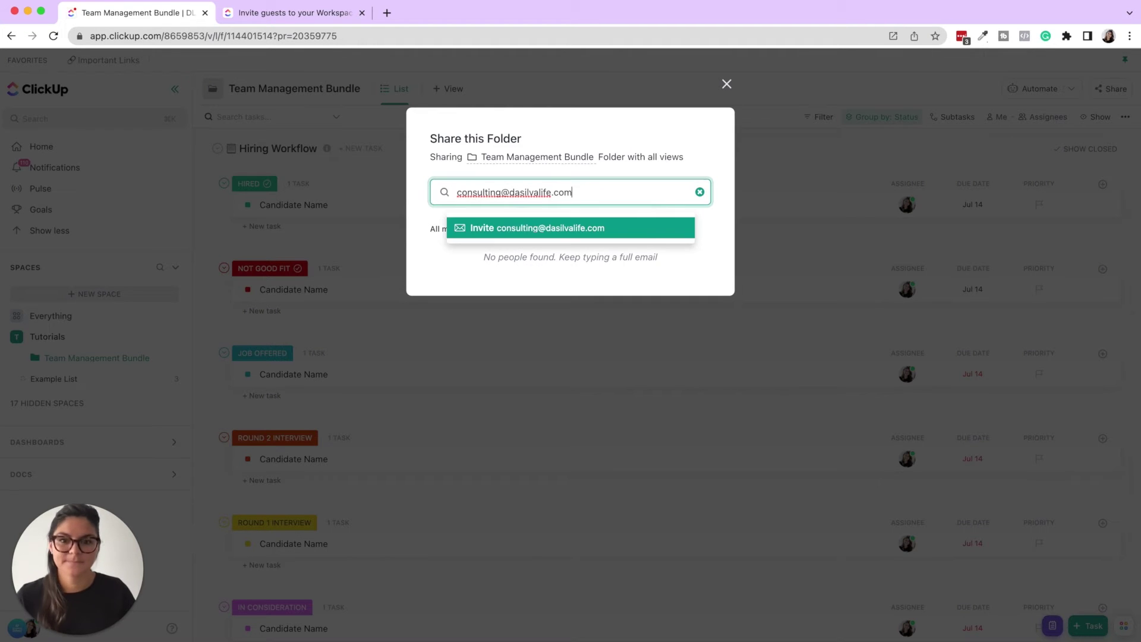
# - Add the typed e-mail as an invitee, change its role from Member to Guest, and review permission levels
pyautogui.click(513, 228)
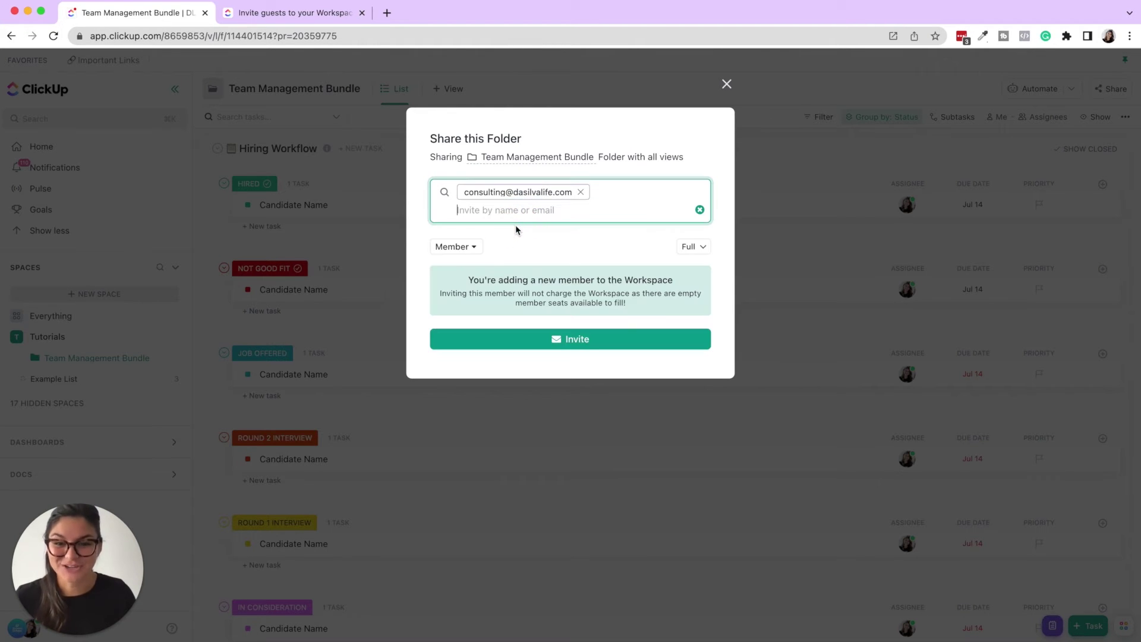
pyautogui.click(468, 248)
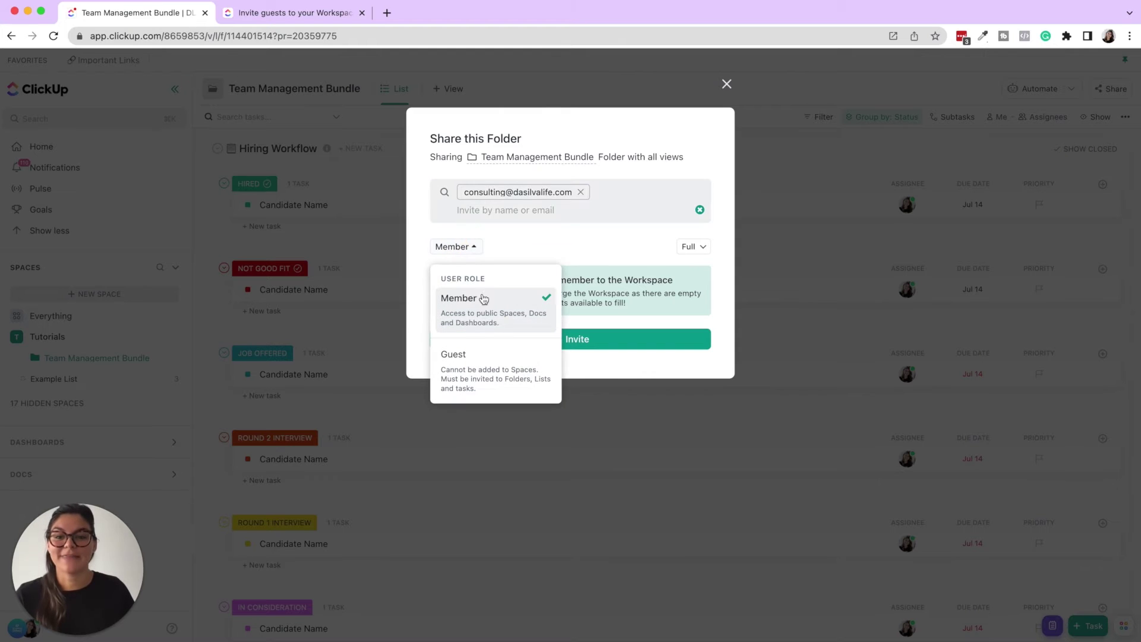
pyautogui.click(492, 374)
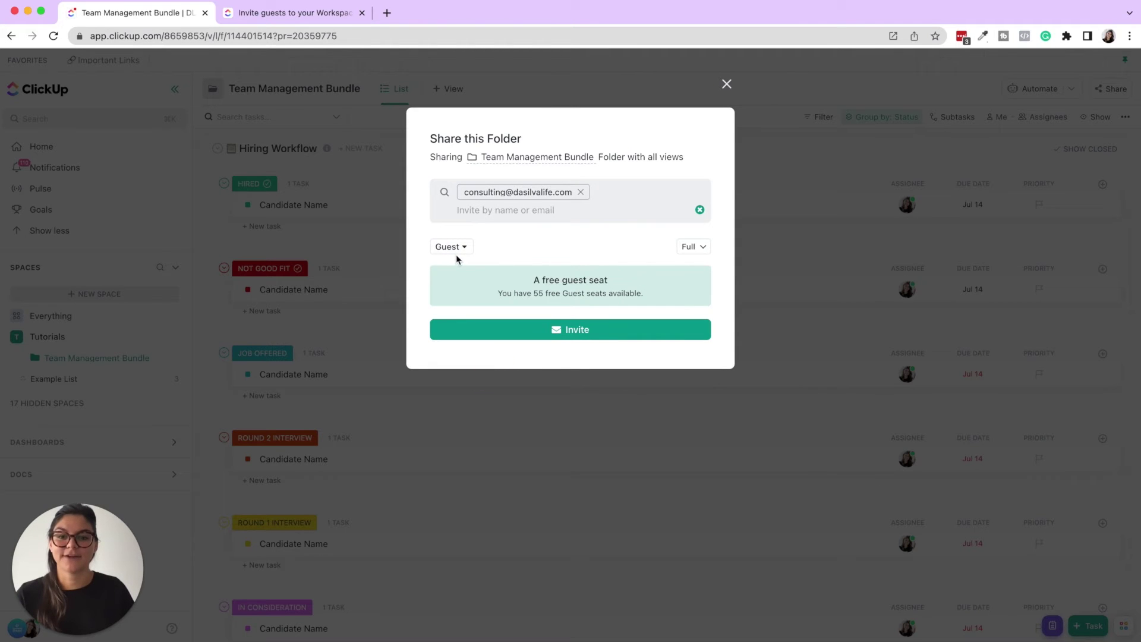
pyautogui.click(694, 246)
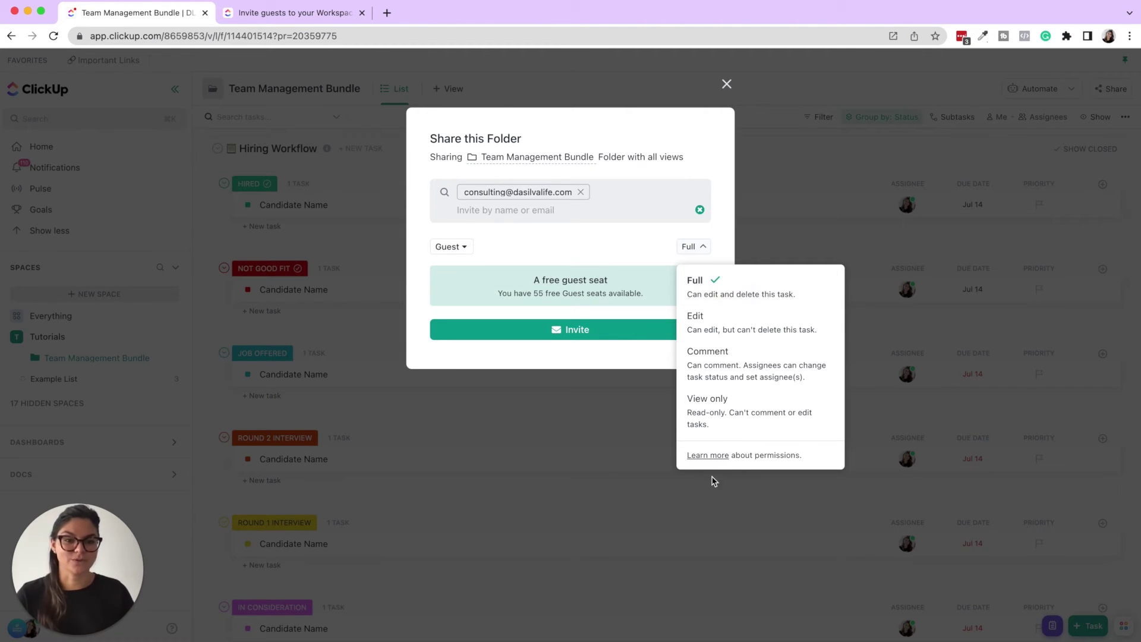
# - Open the Permissions in detail help article, then return to the folder tab with permission choices closed
pyautogui.click(706, 456)
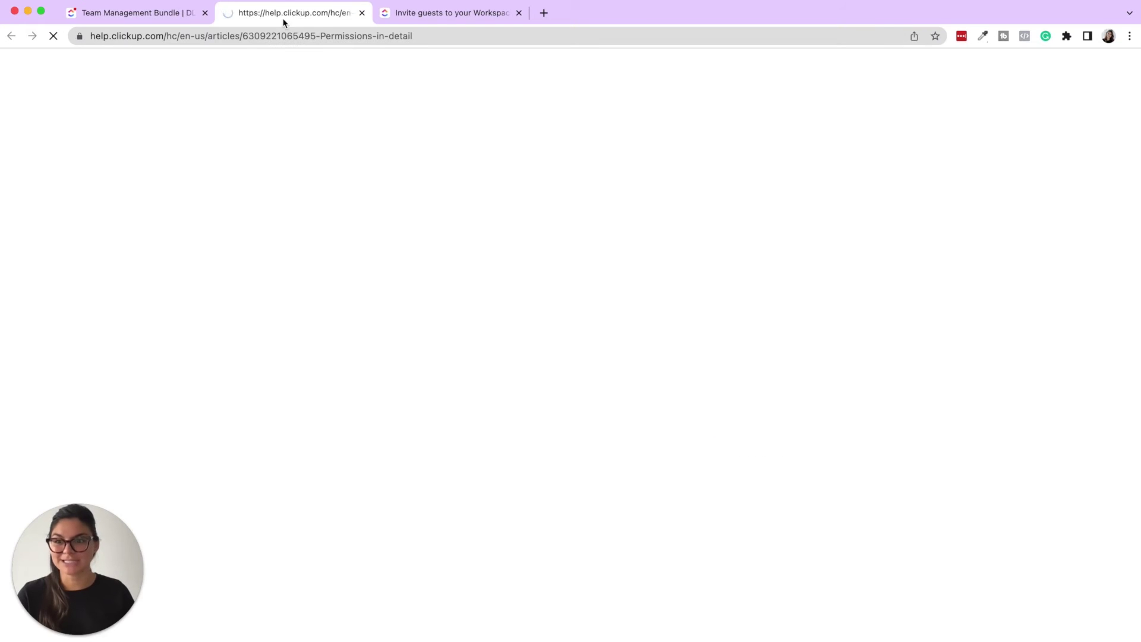
pyautogui.click(167, 13)
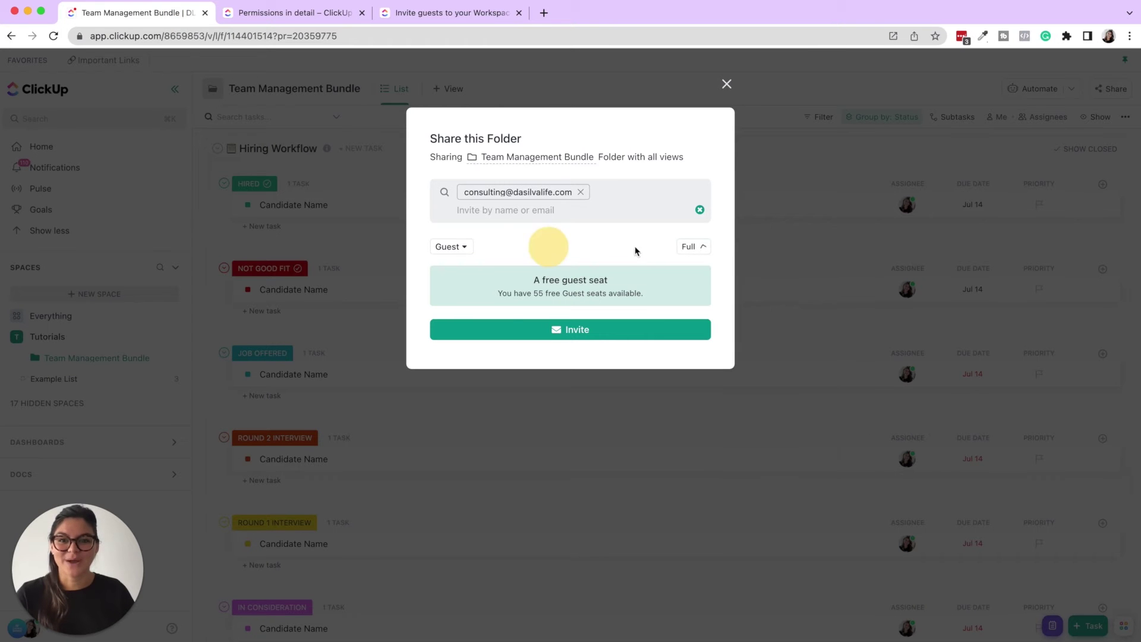
pyautogui.click(549, 249)
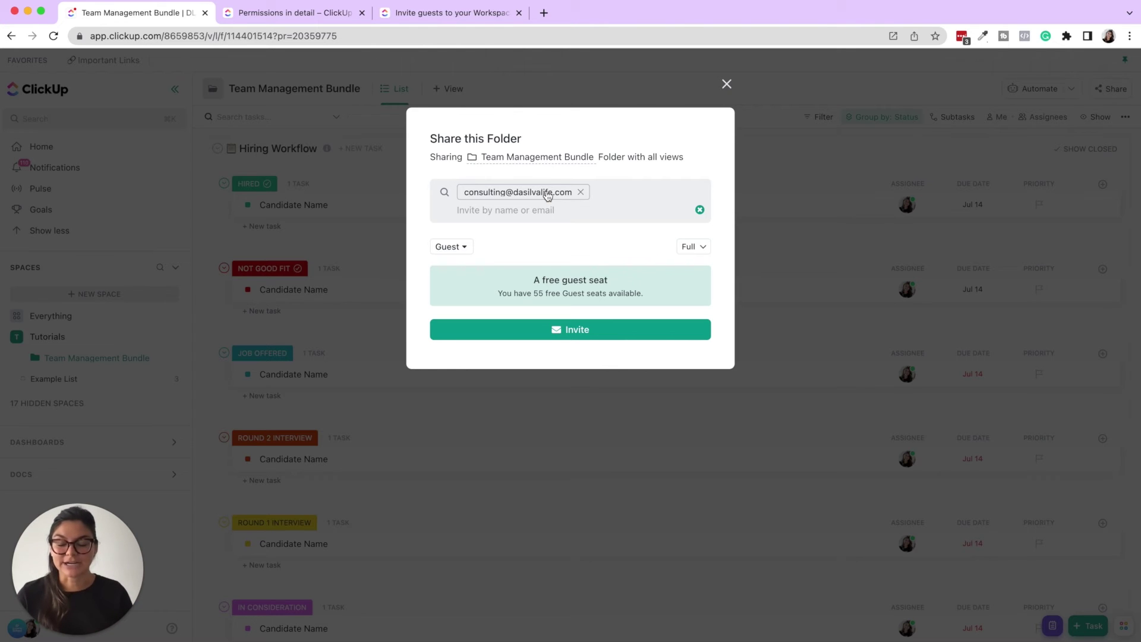
# - Open the Hiring Workflow list, then switch on and copy a public link for its Applicants view
pyautogui.click(726, 84)
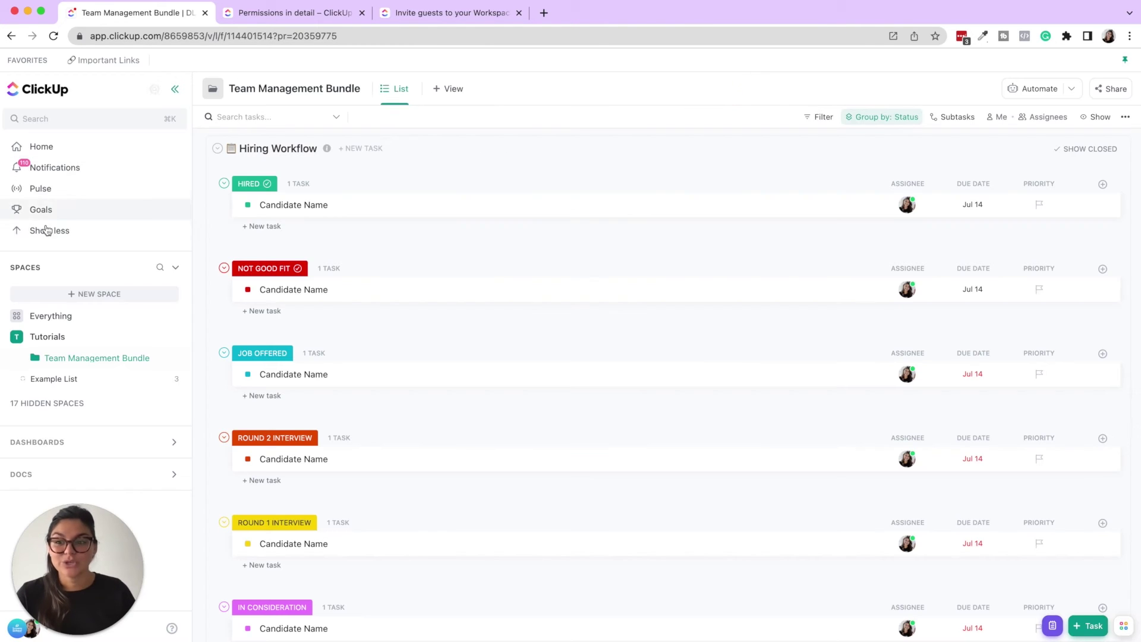
pyautogui.click(24, 357)
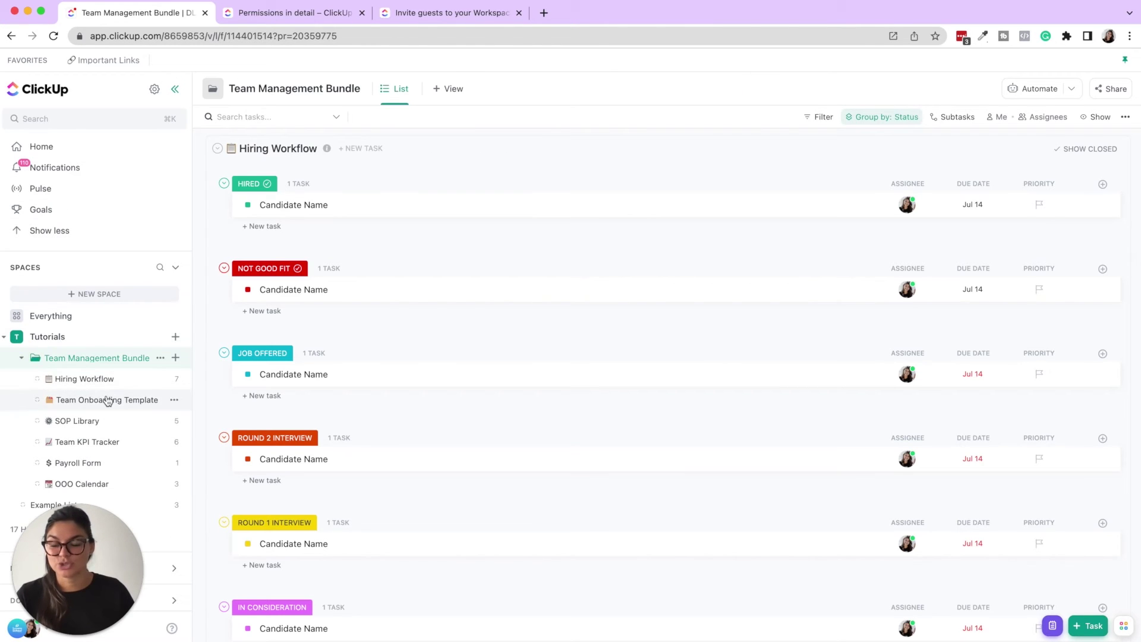
pyautogui.click(110, 379)
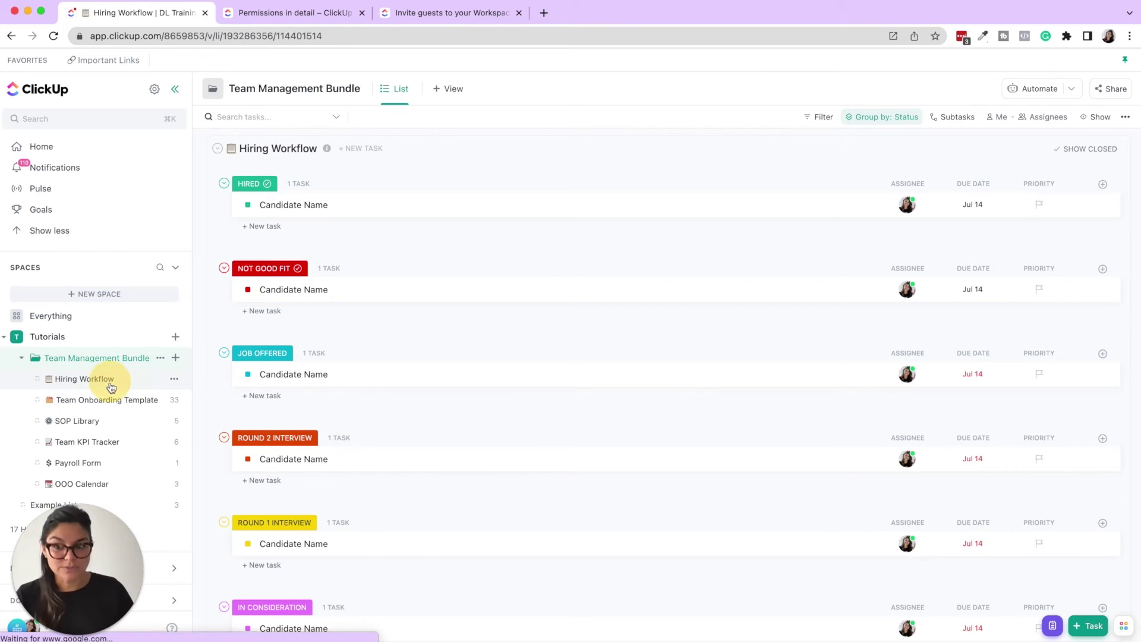
pyautogui.click(1112, 95)
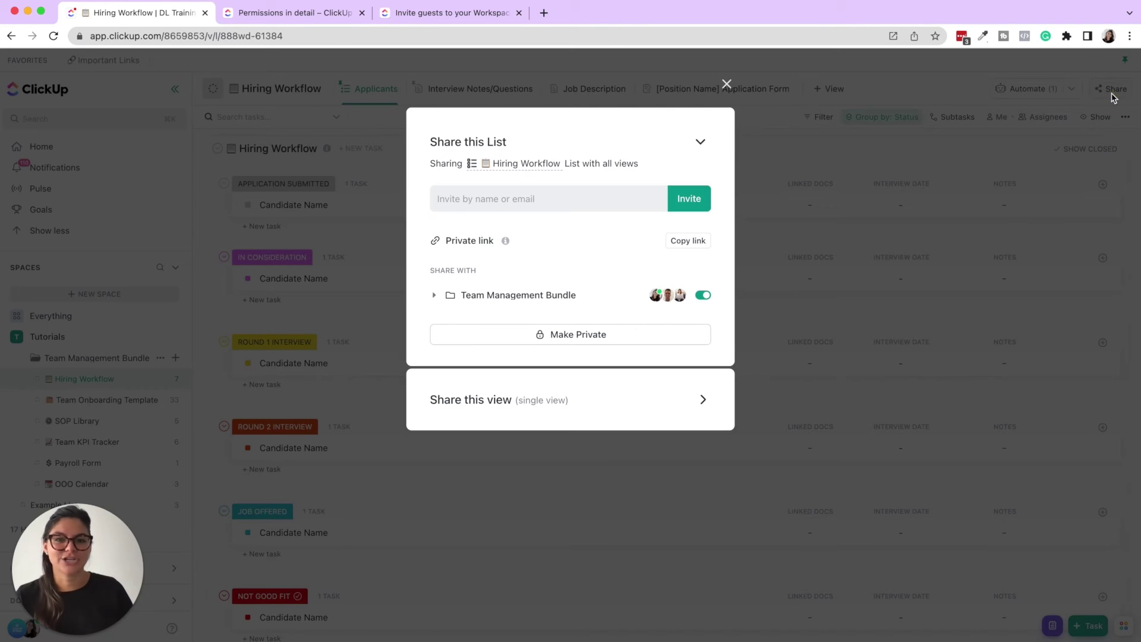
pyautogui.click(488, 418)
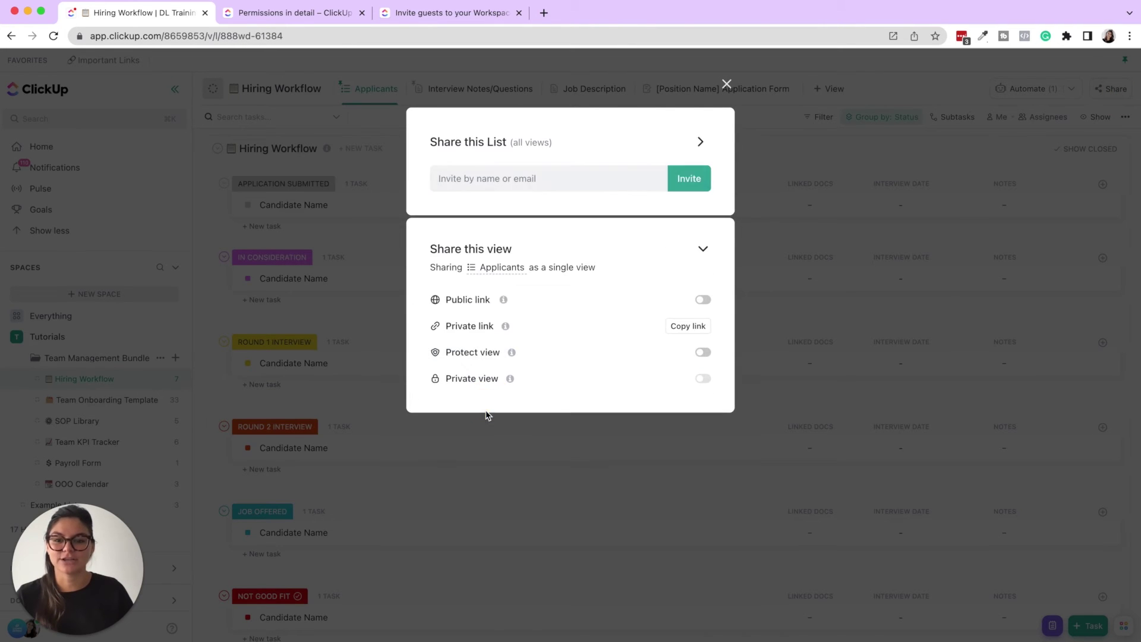
pyautogui.click(703, 300)
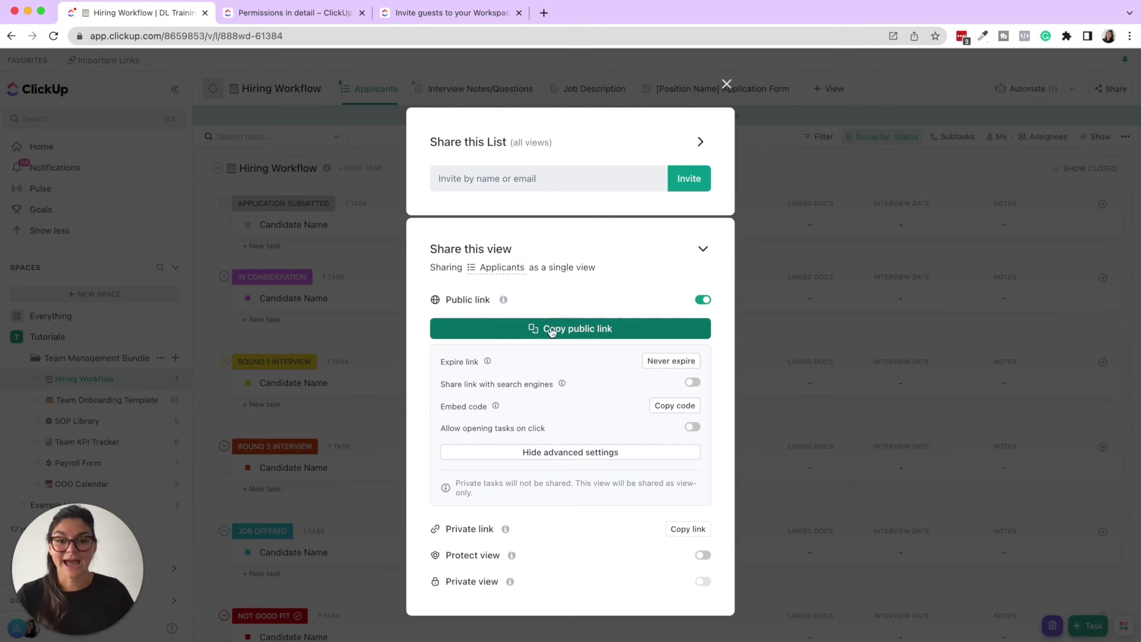
pyautogui.click(543, 333)
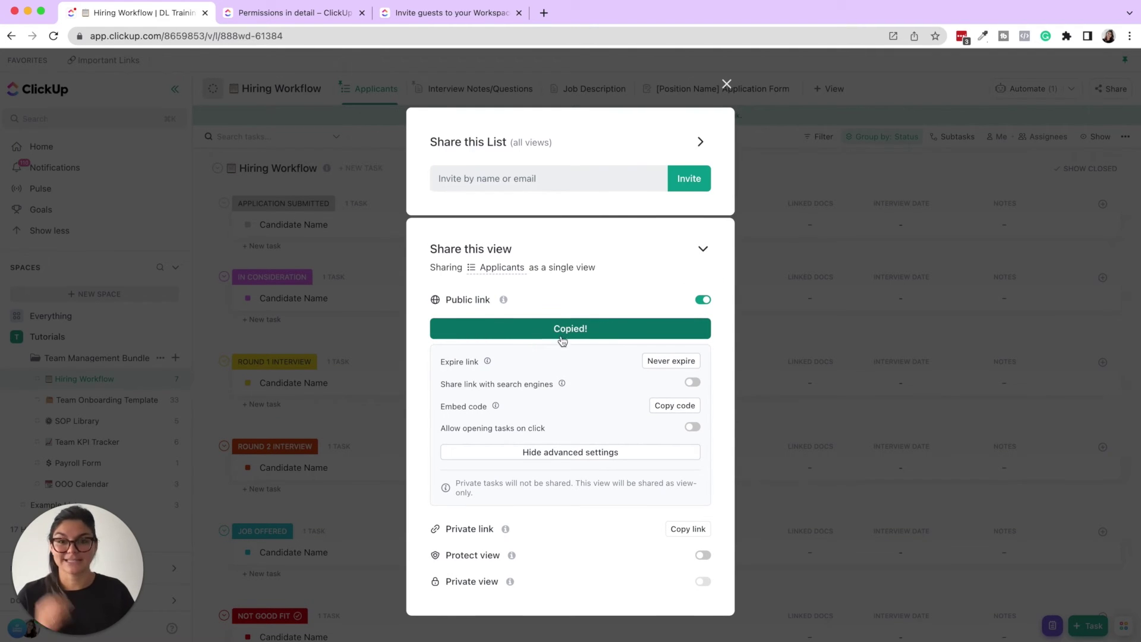
# - Load the copied Applicants view public link in a new browser tab
pyautogui.click(545, 13)
pyautogui.hotkey('ctrl', 'v')
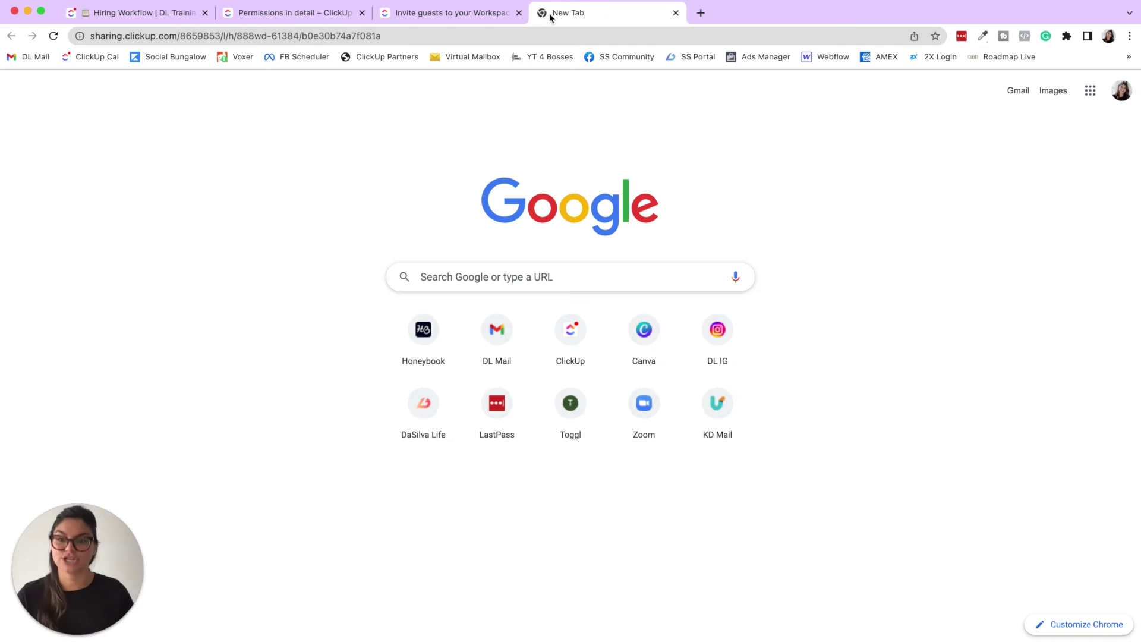
pyautogui.press('Return')
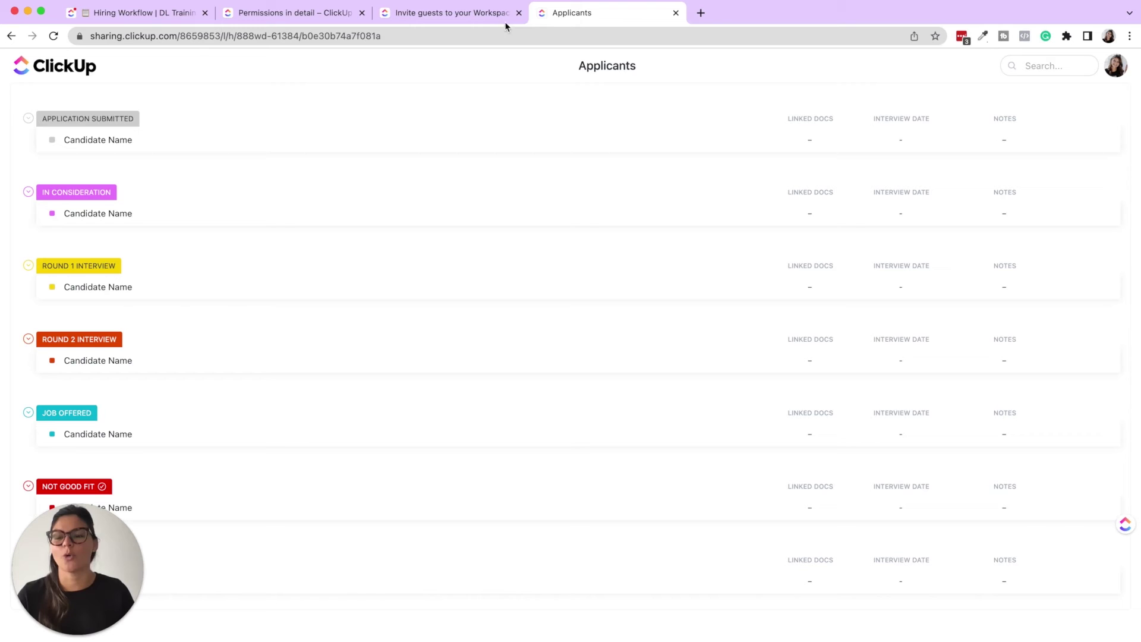
# - Close the public view preview tab and switch off the view's public link
pyautogui.click(150, 12)
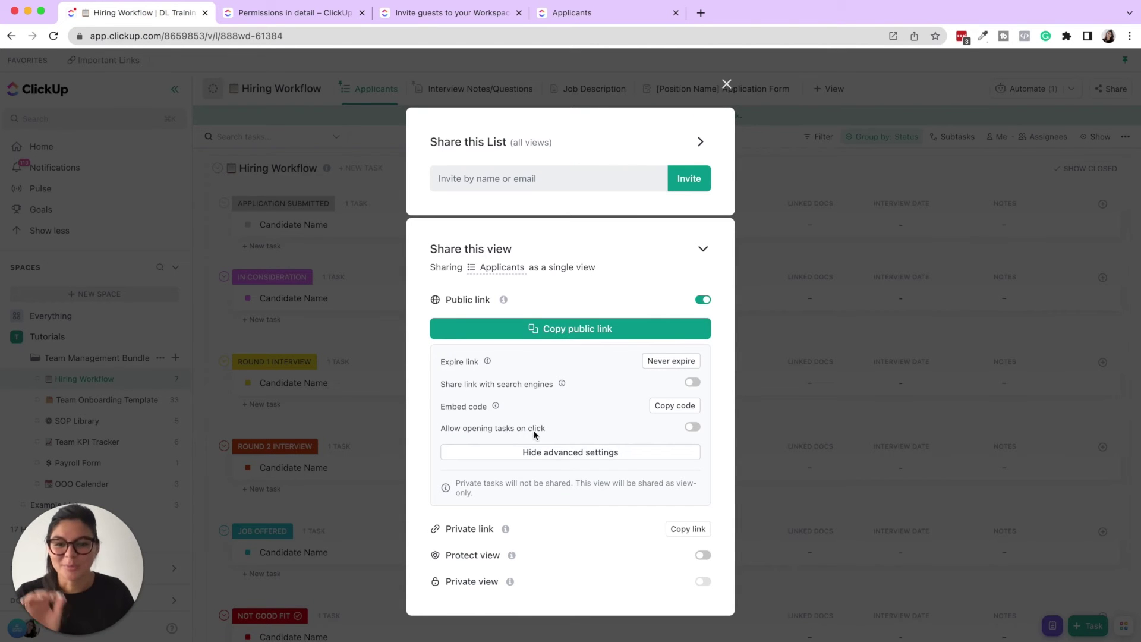
pyautogui.click(606, 23)
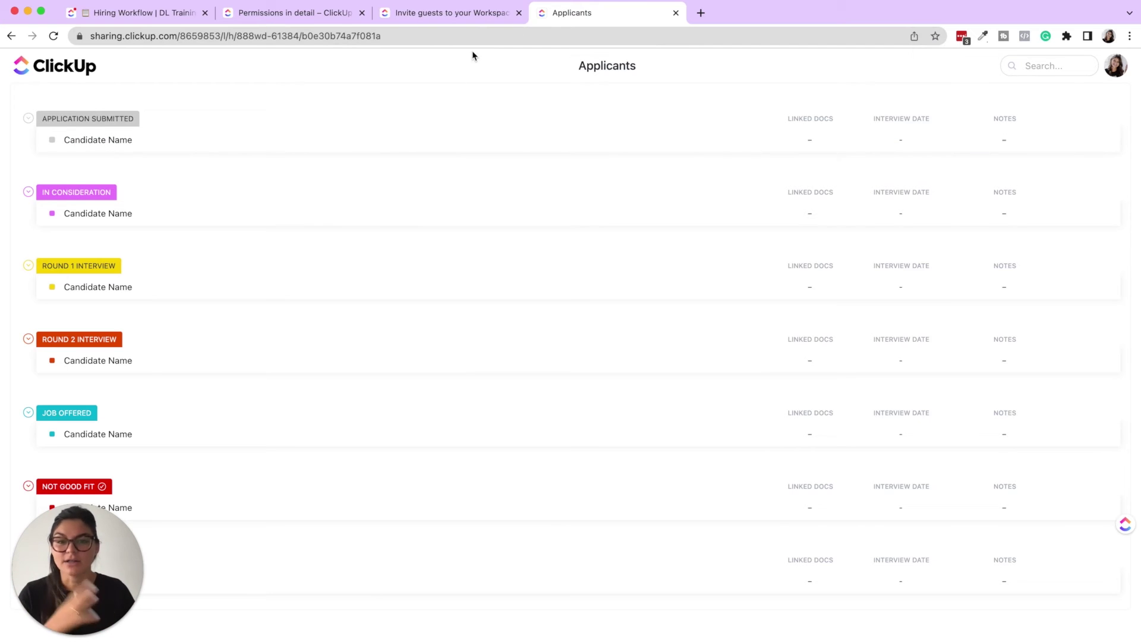
pyautogui.click(676, 12)
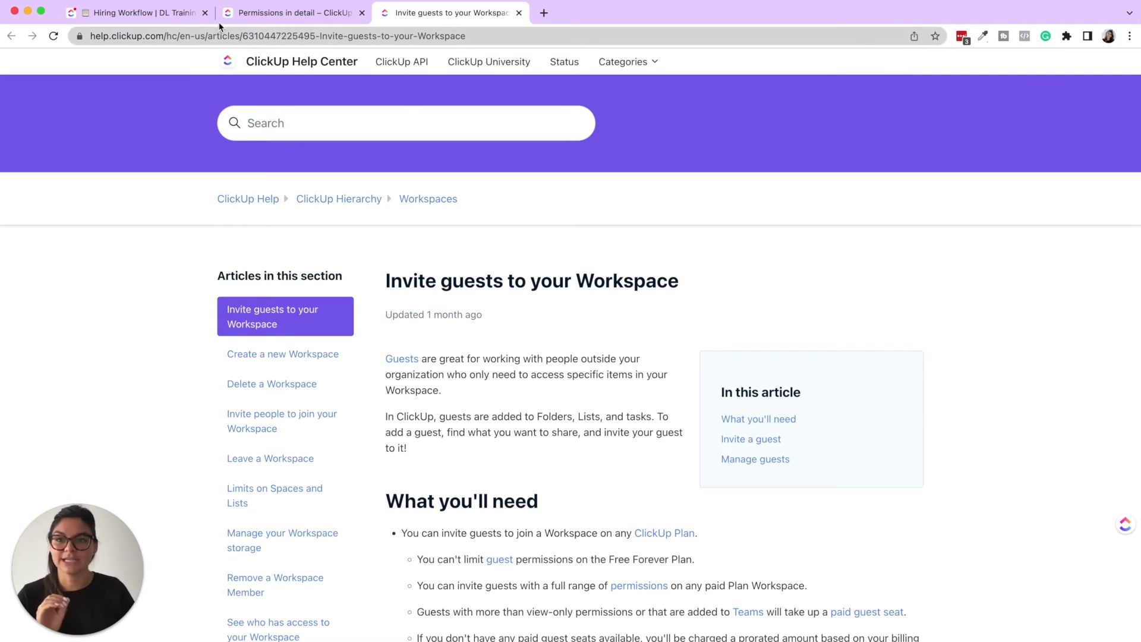
pyautogui.click(148, 13)
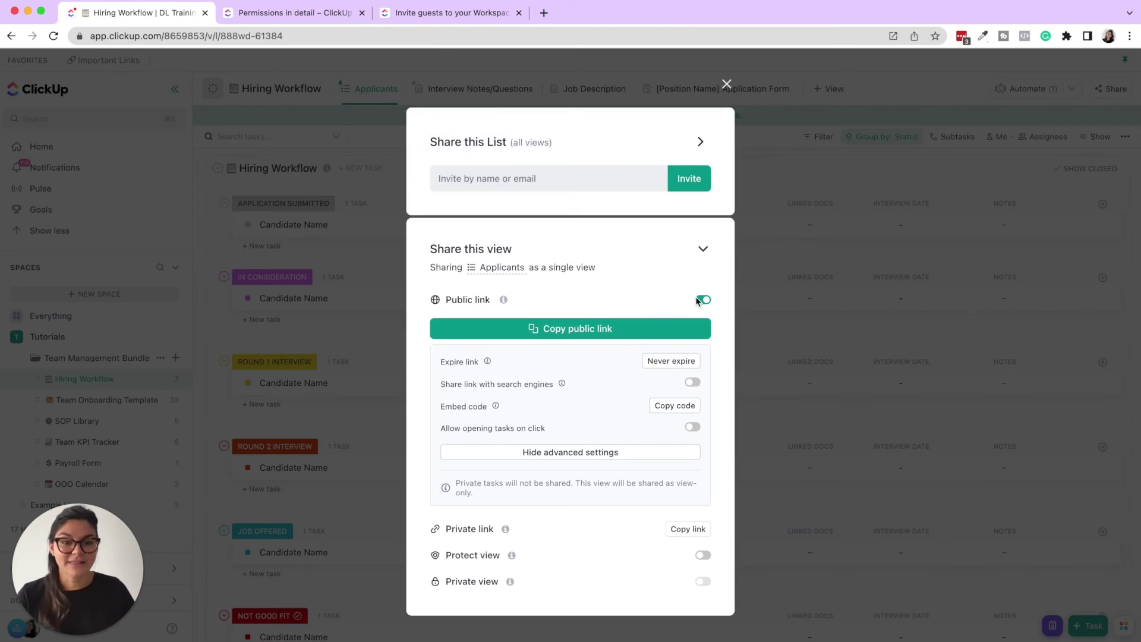
pyautogui.click(702, 299)
# - Open the Interview Notes/Questions doc's sharing settings and review its three Edit-access members
pyautogui.click(724, 85)
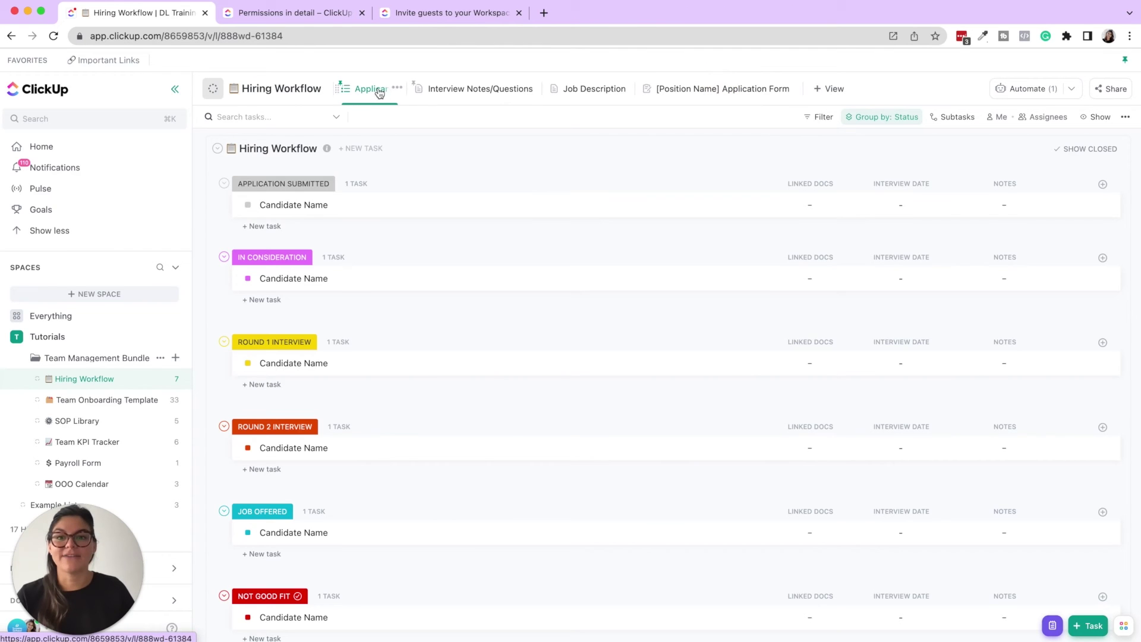
pyautogui.click(484, 94)
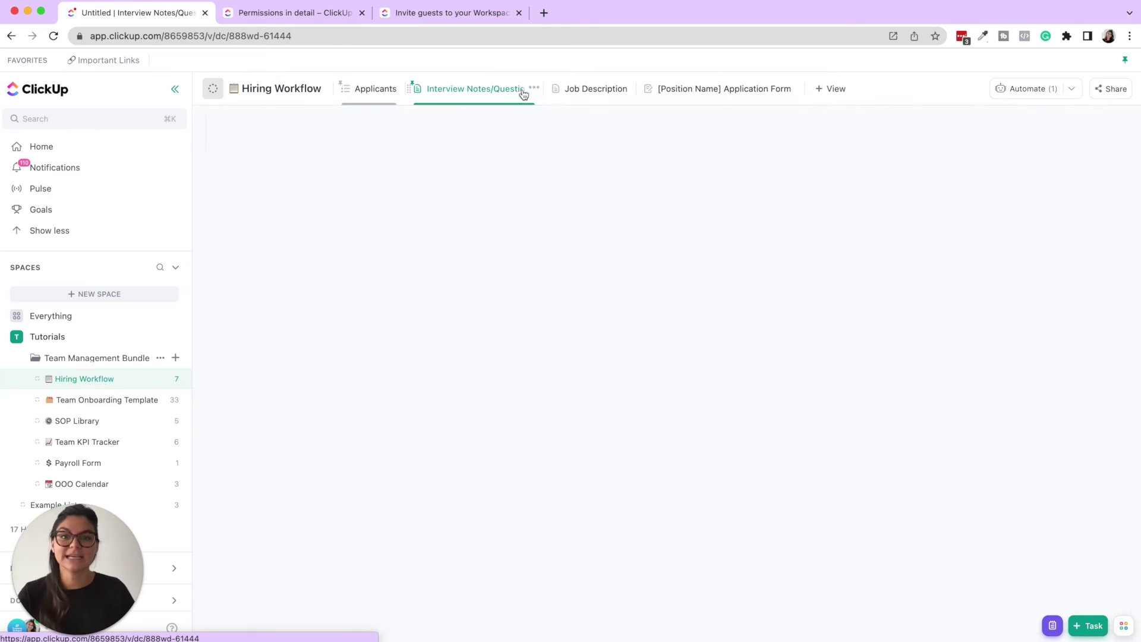
pyautogui.click(533, 89)
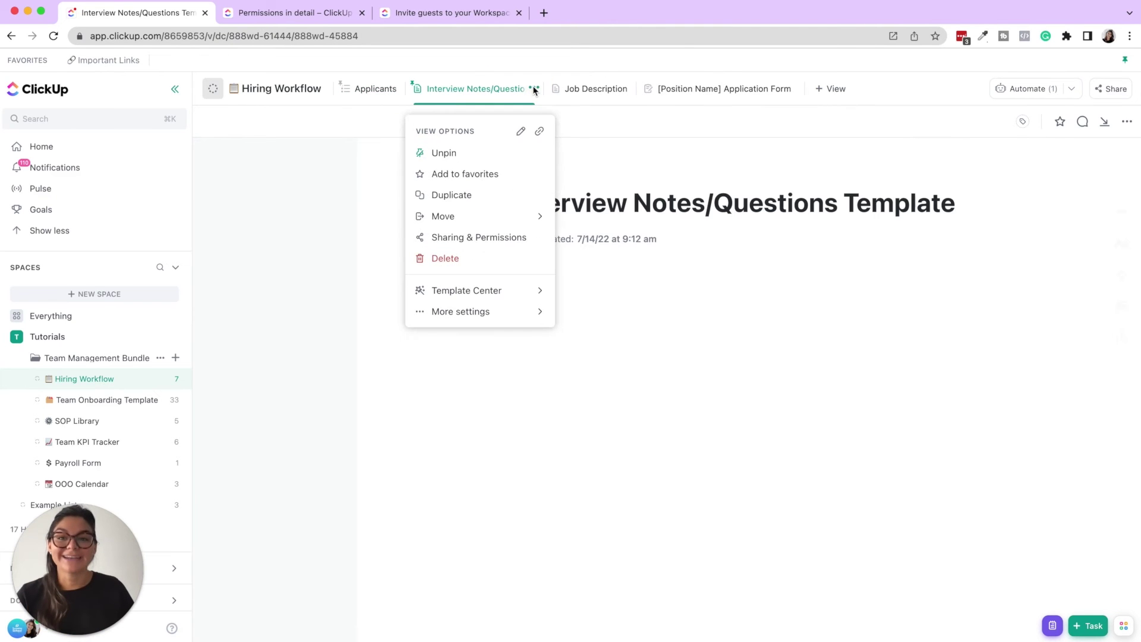
pyautogui.click(494, 238)
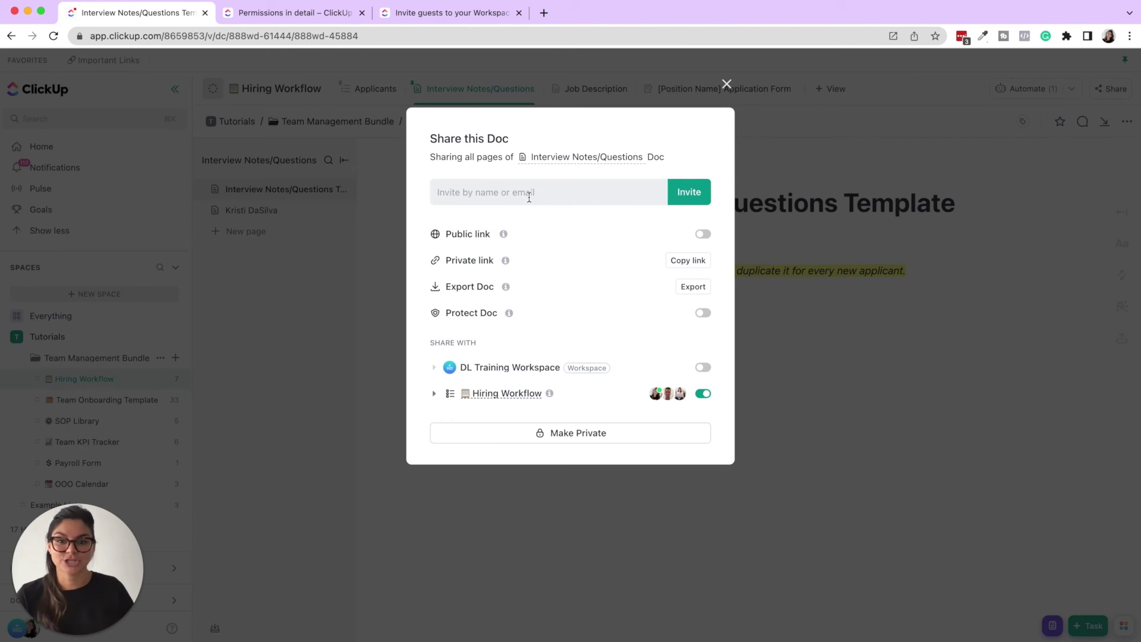
pyautogui.click(528, 192)
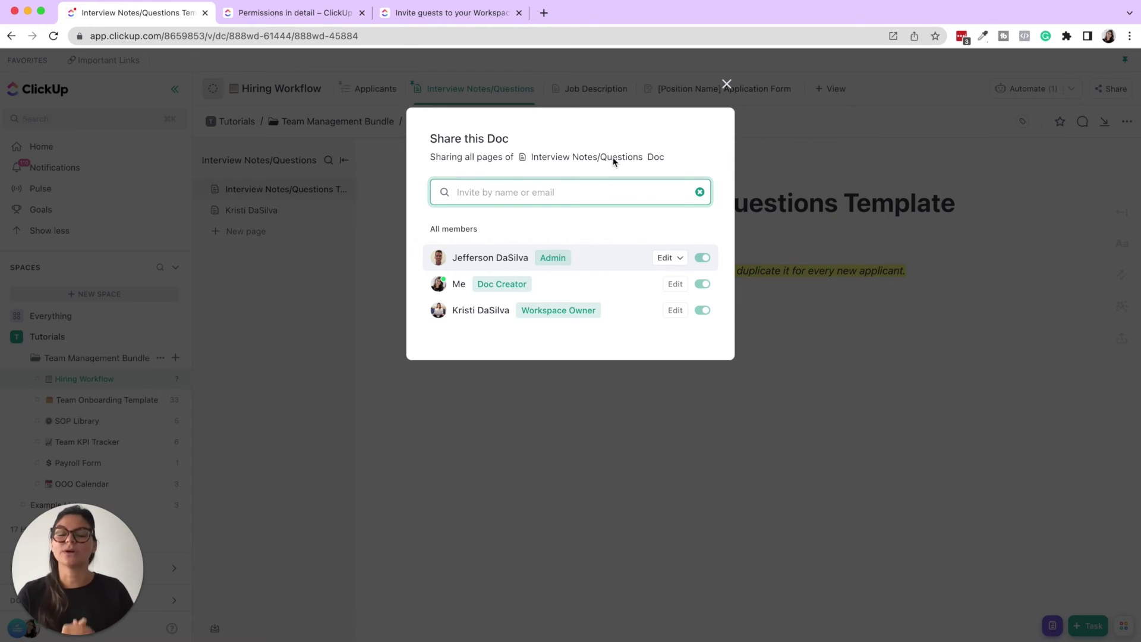
pyautogui.click(726, 83)
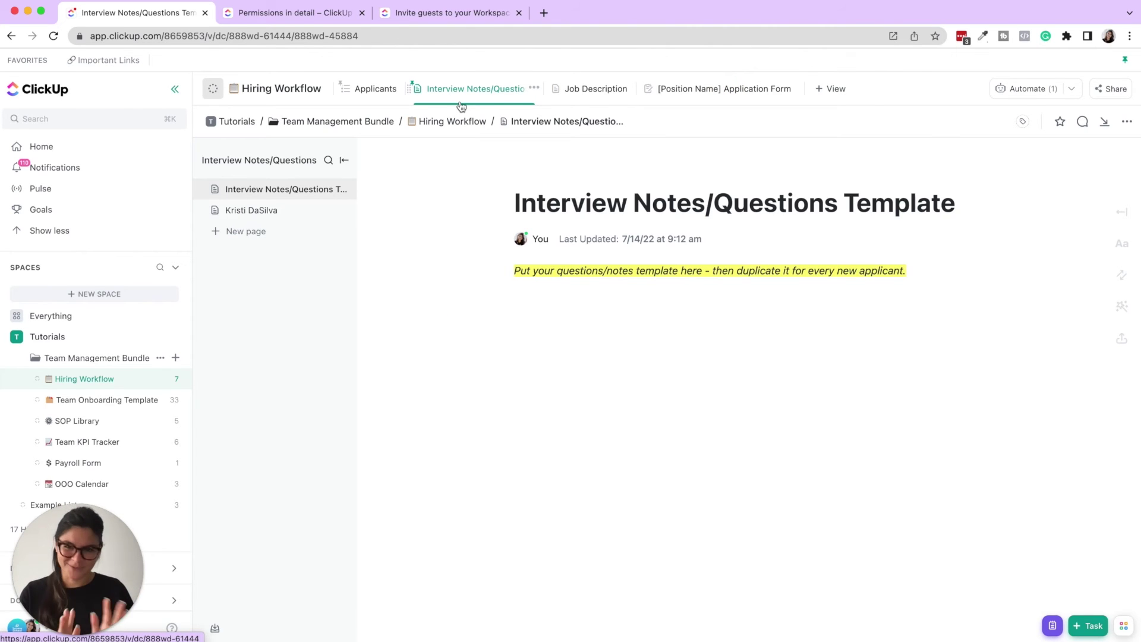
# - Collapse the Team Management Bundle folder and open the Example List's Sharing & Permissions
pyautogui.click(362, 90)
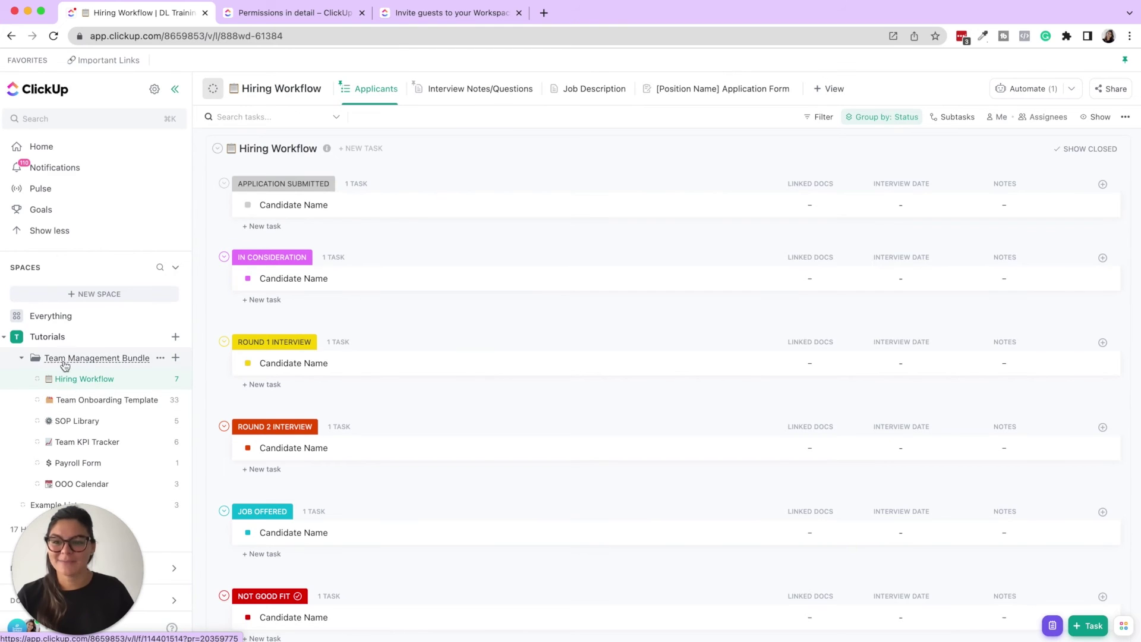
pyautogui.scroll(-1, 53, 410)
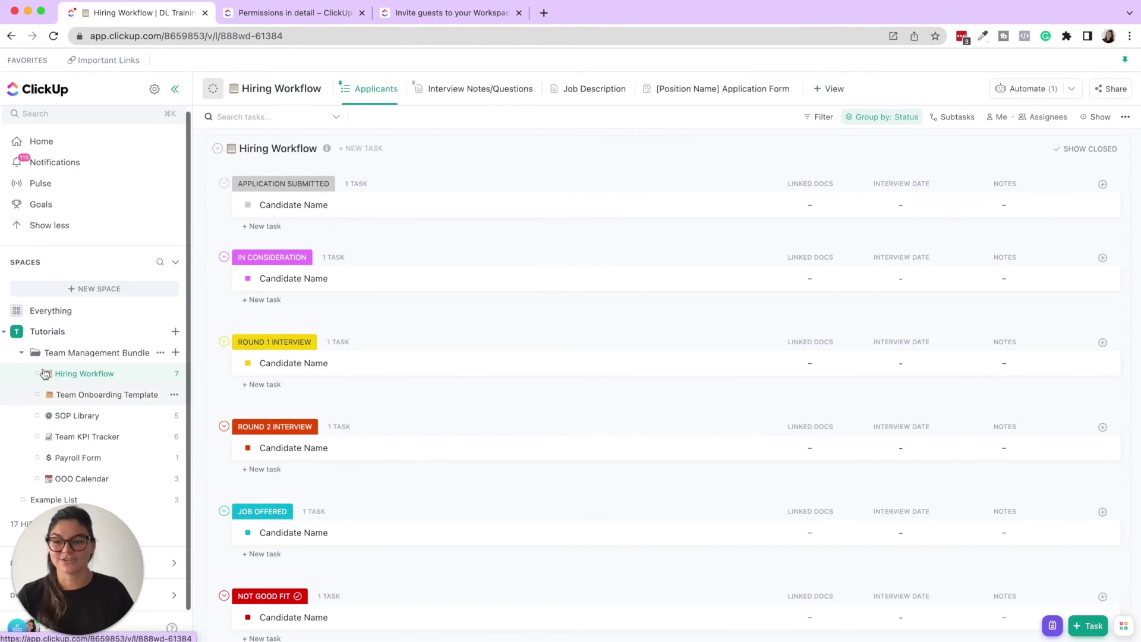
pyautogui.click(21, 357)
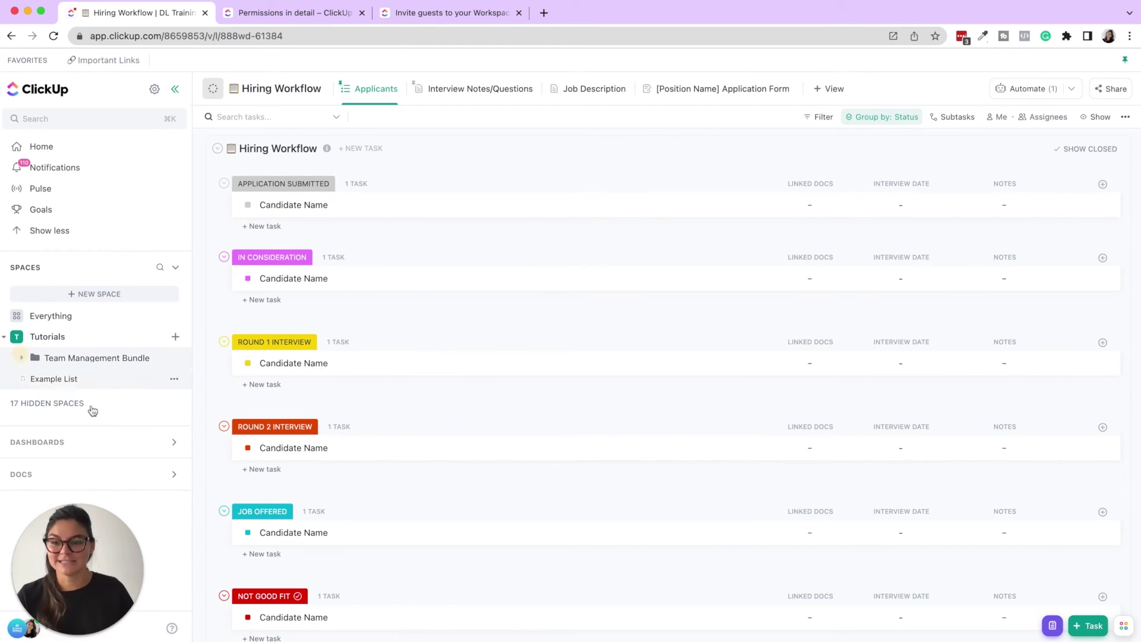
pyautogui.click(174, 385)
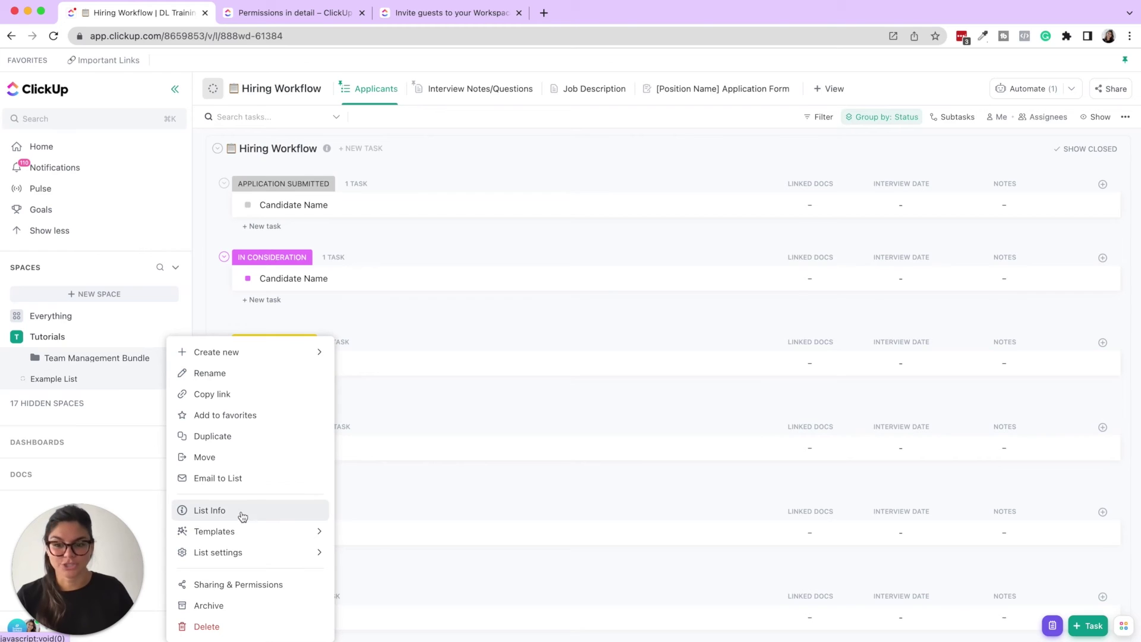
pyautogui.click(221, 586)
# - Invite the consultant's e-mail to the Example List as a Guest, then close the dialog
pyautogui.click(509, 195)
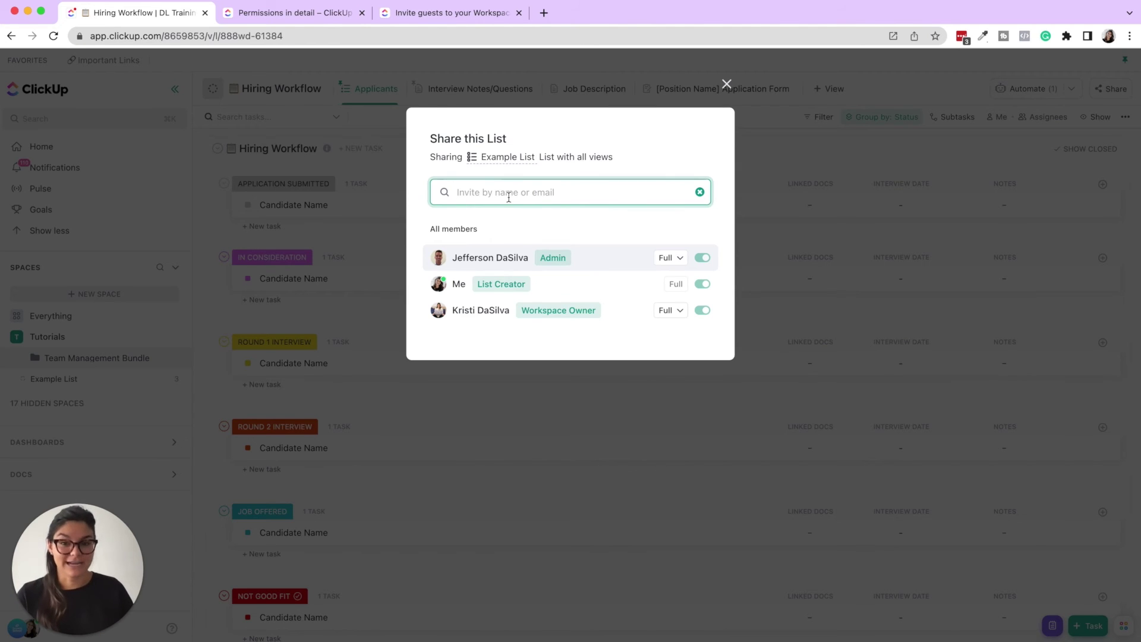
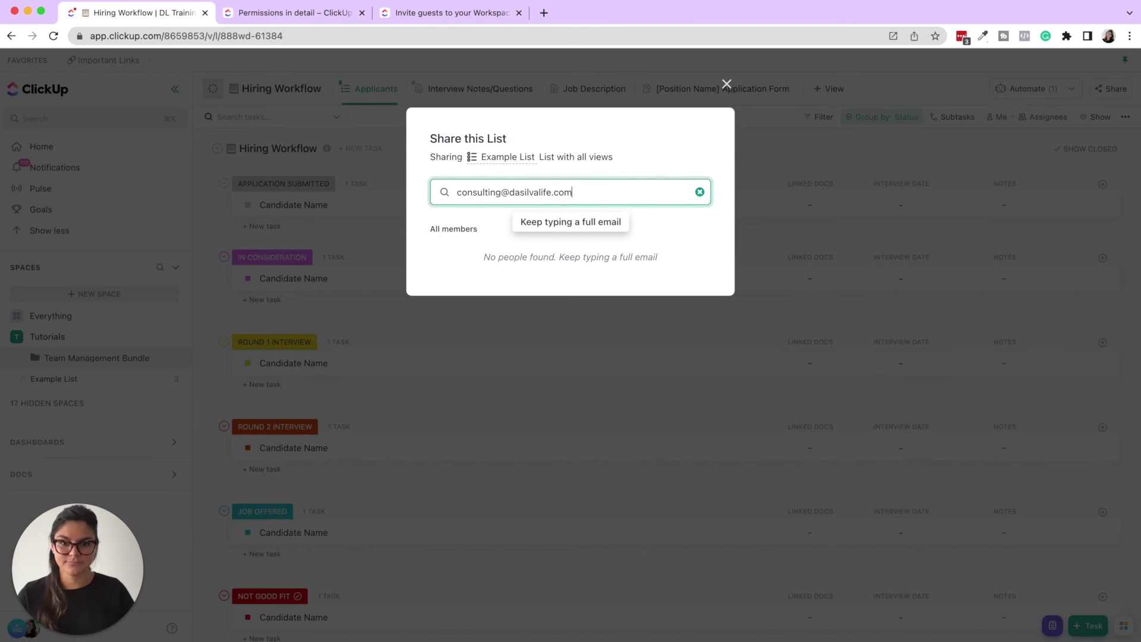
pyautogui.click(513, 229)
pyautogui.click(467, 246)
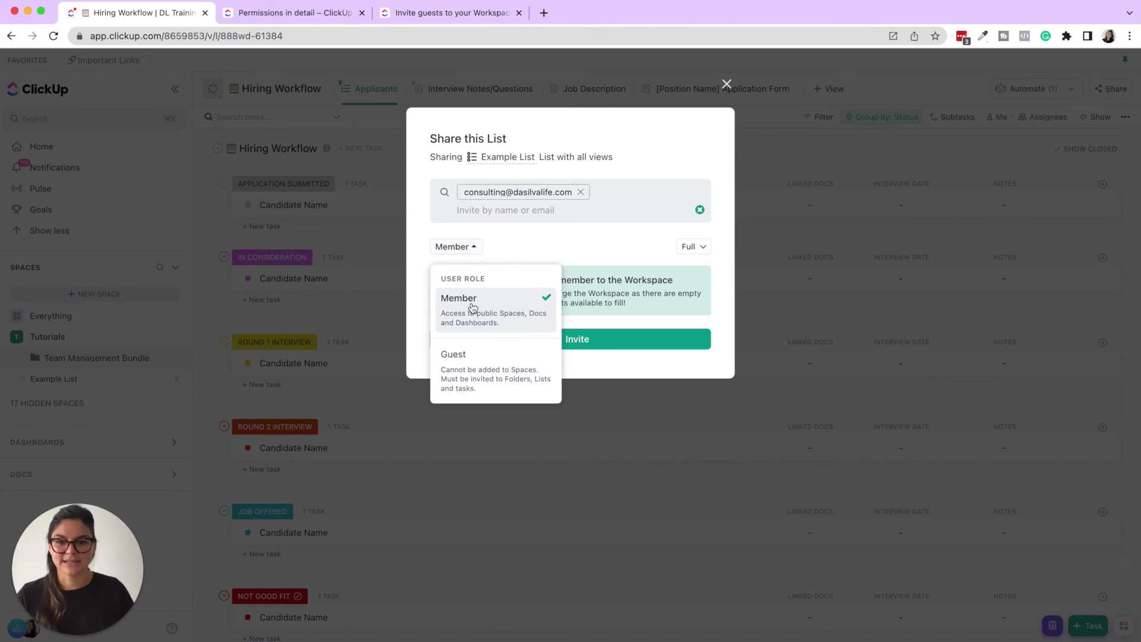
pyautogui.click(476, 359)
pyautogui.click(556, 330)
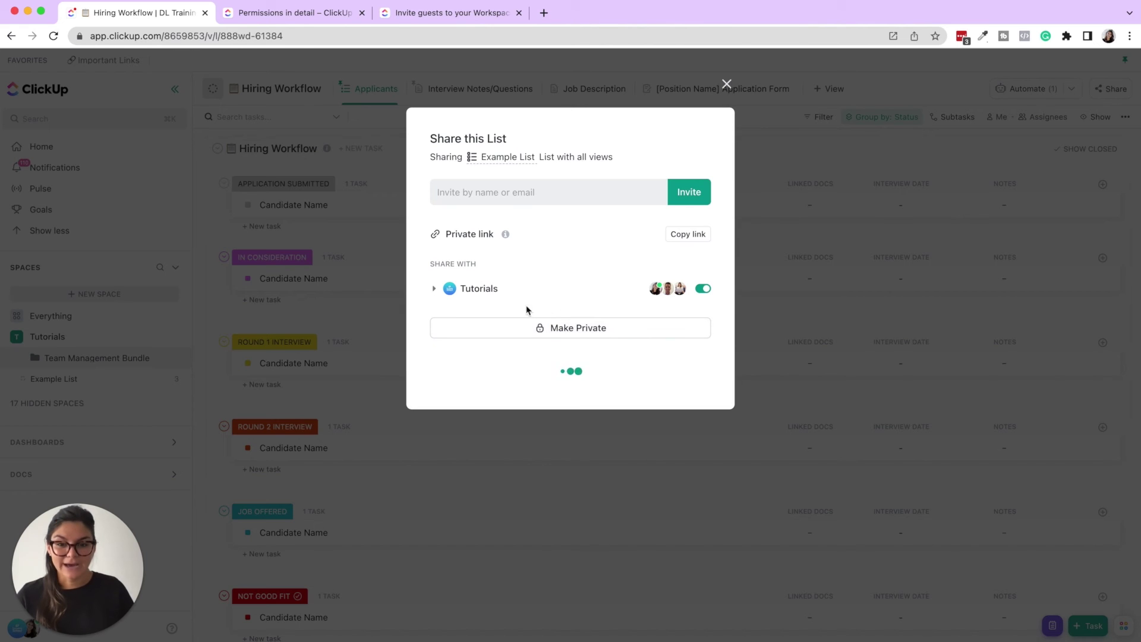
pyautogui.moveTo(450, 215)
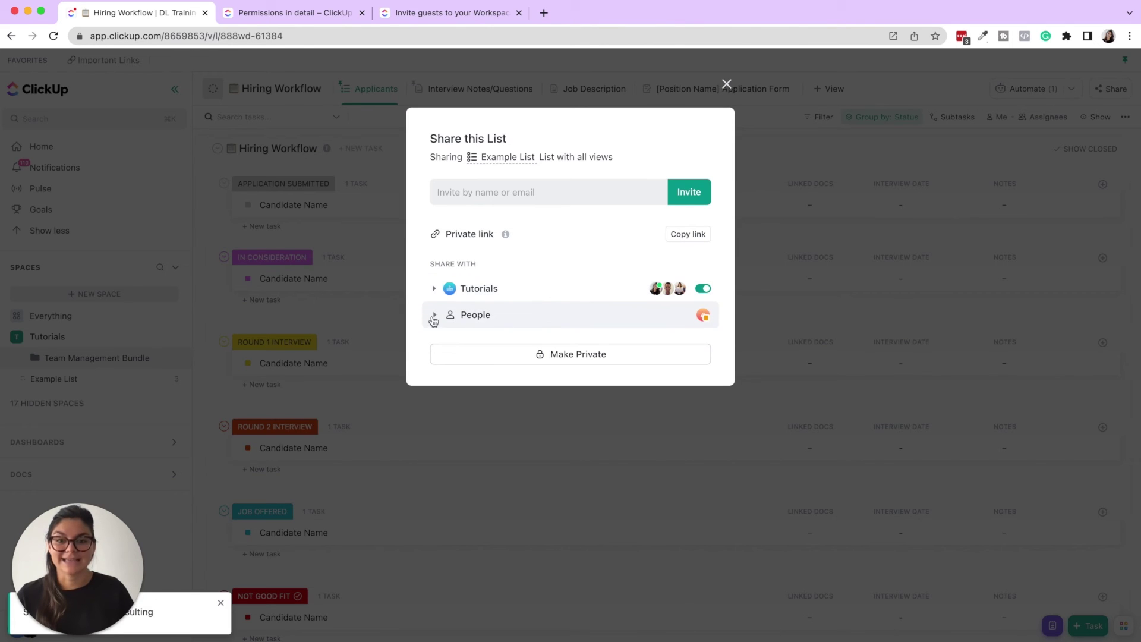
pyautogui.click(726, 84)
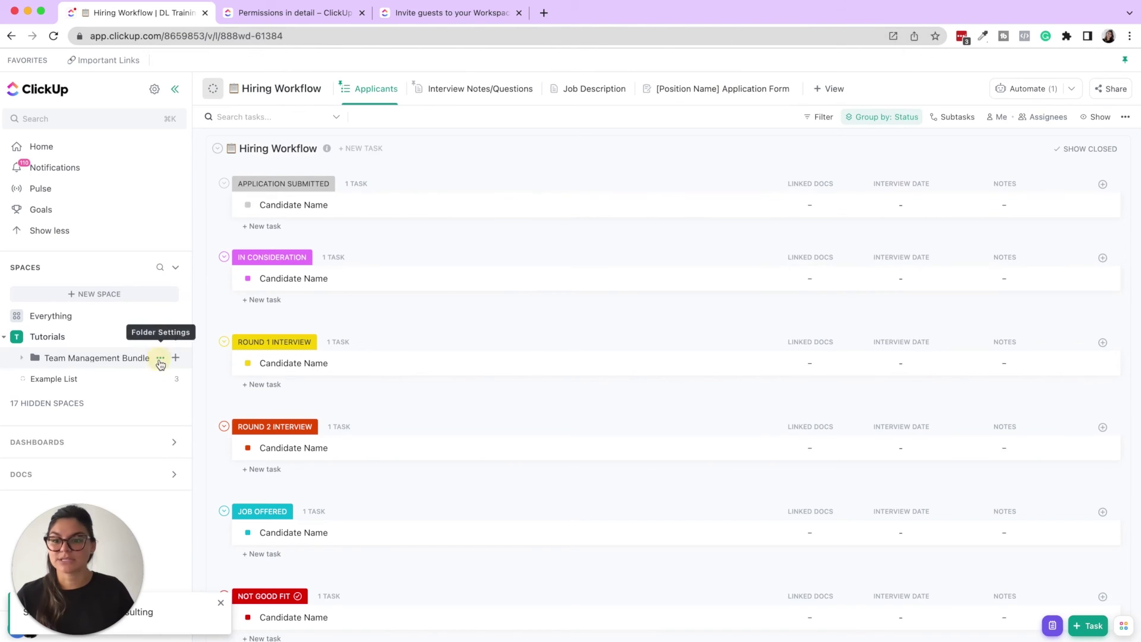
# - Open the Team Management Bundle folder's sharing settings and toggle on Full access for the consultant guest
pyautogui.click(160, 357)
pyautogui.click(265, 587)
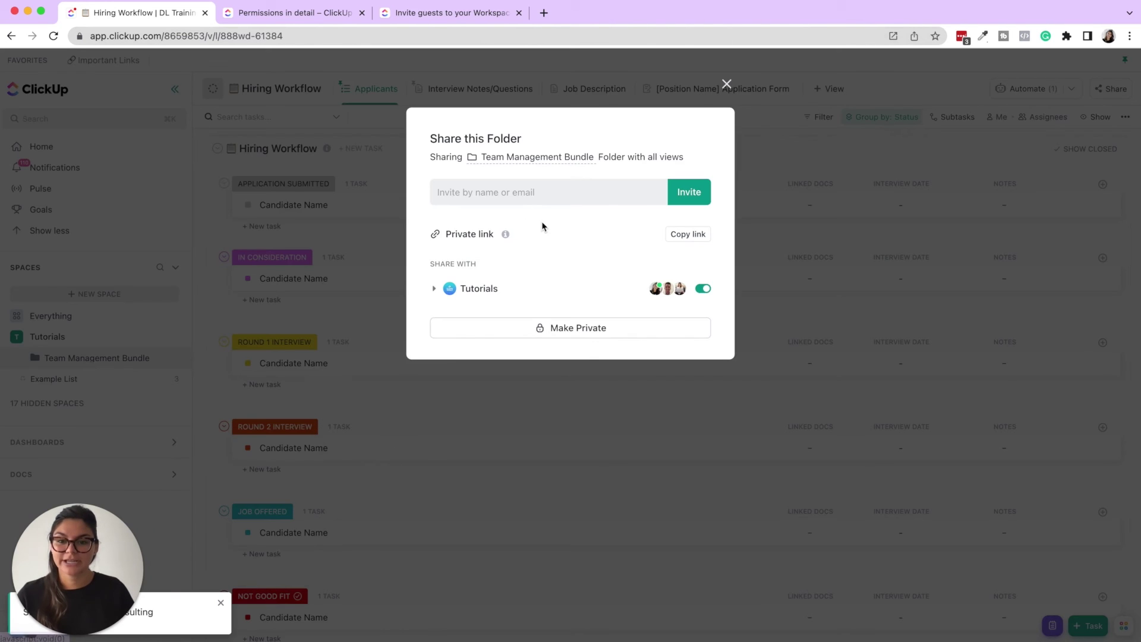
pyautogui.click(521, 192)
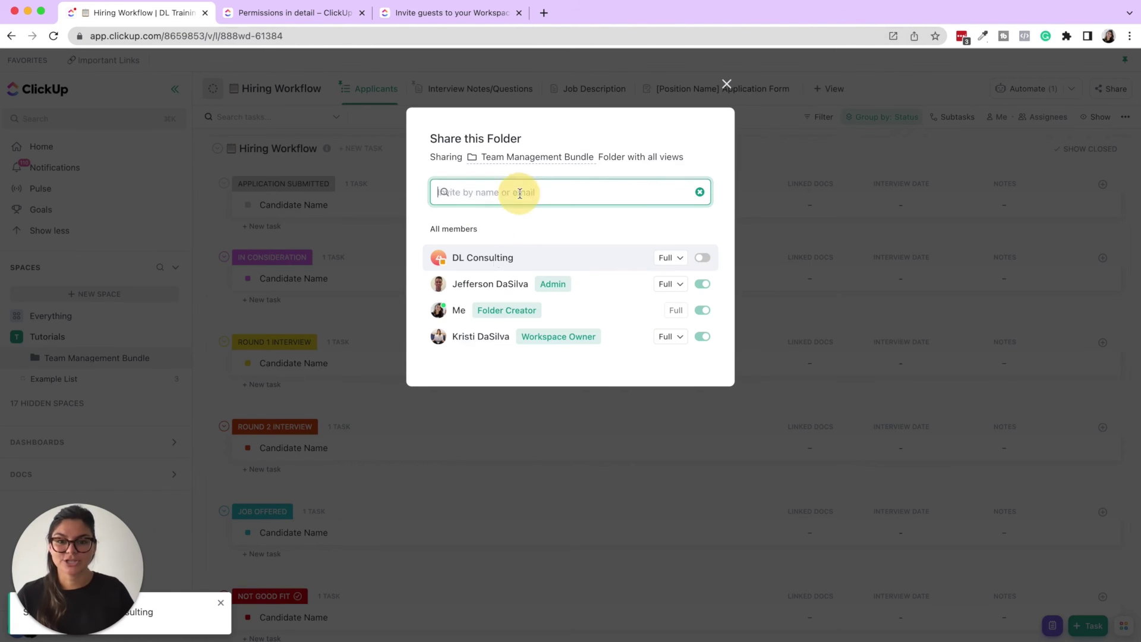
pyautogui.click(702, 258)
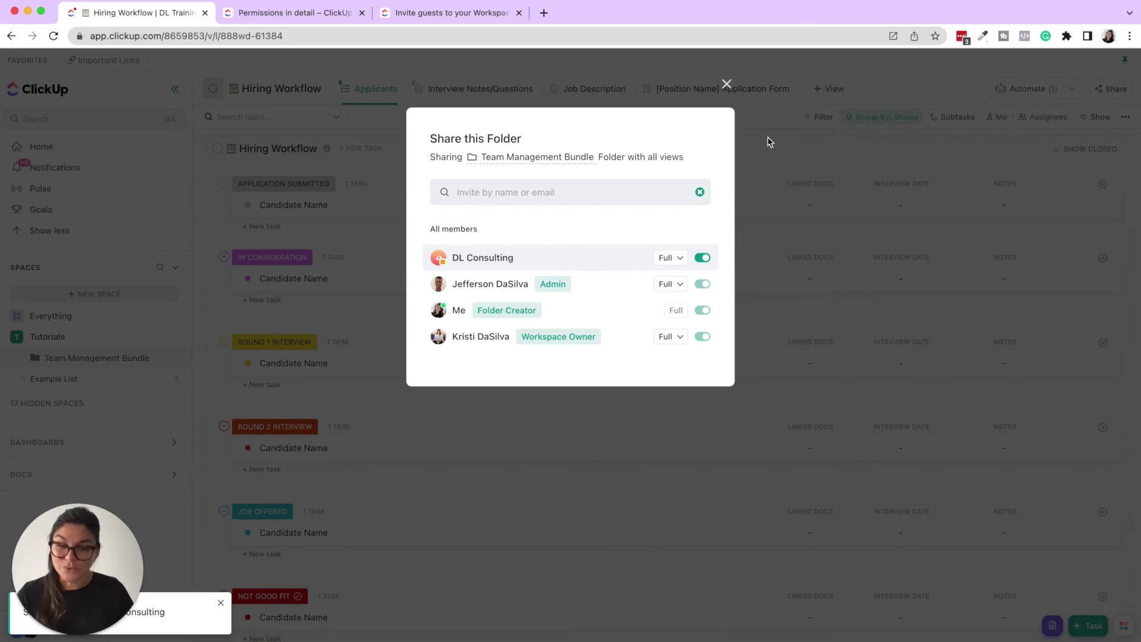
# - Close the share dialog and view the Guests tab showing the pending guest's 1 Folder, 1 List access
pyautogui.click(728, 87)
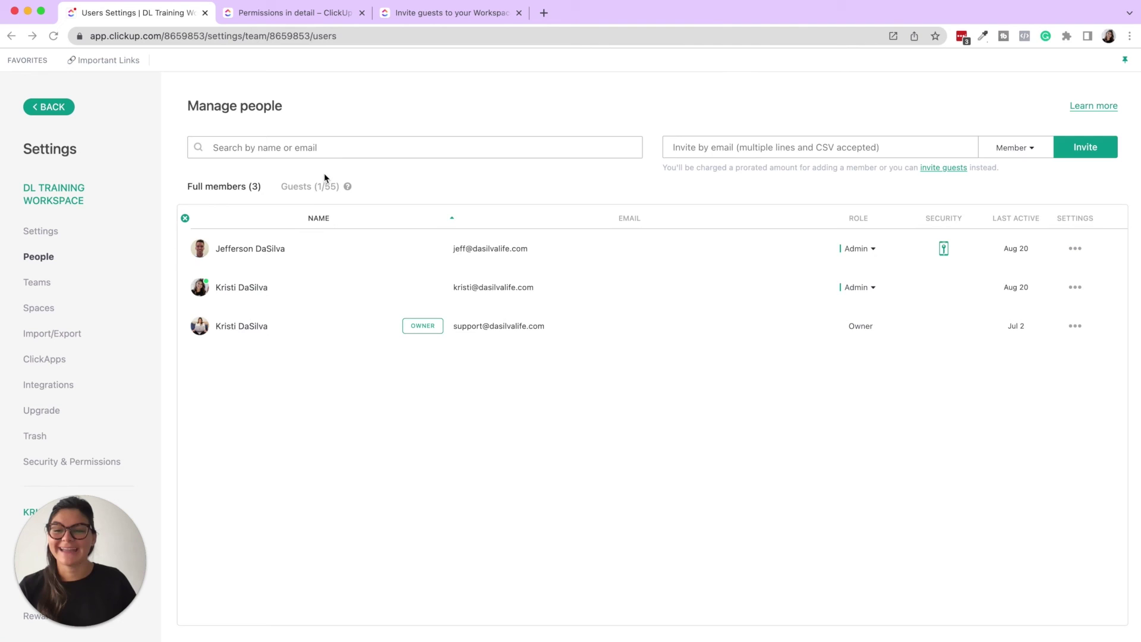
pyautogui.click(308, 187)
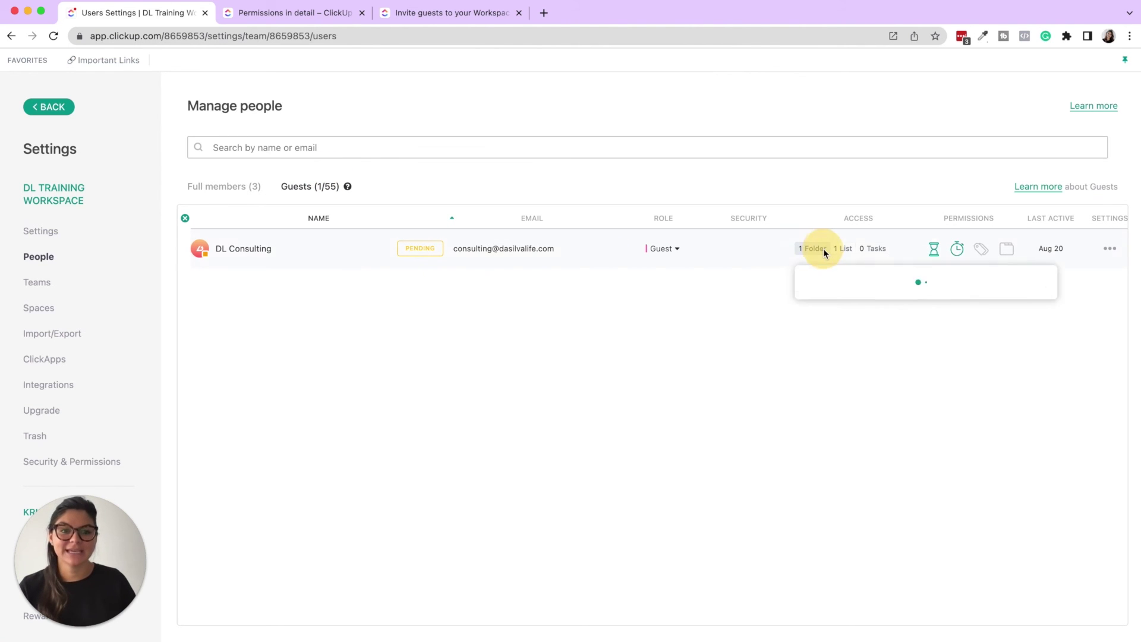
pyautogui.moveTo(844, 253)
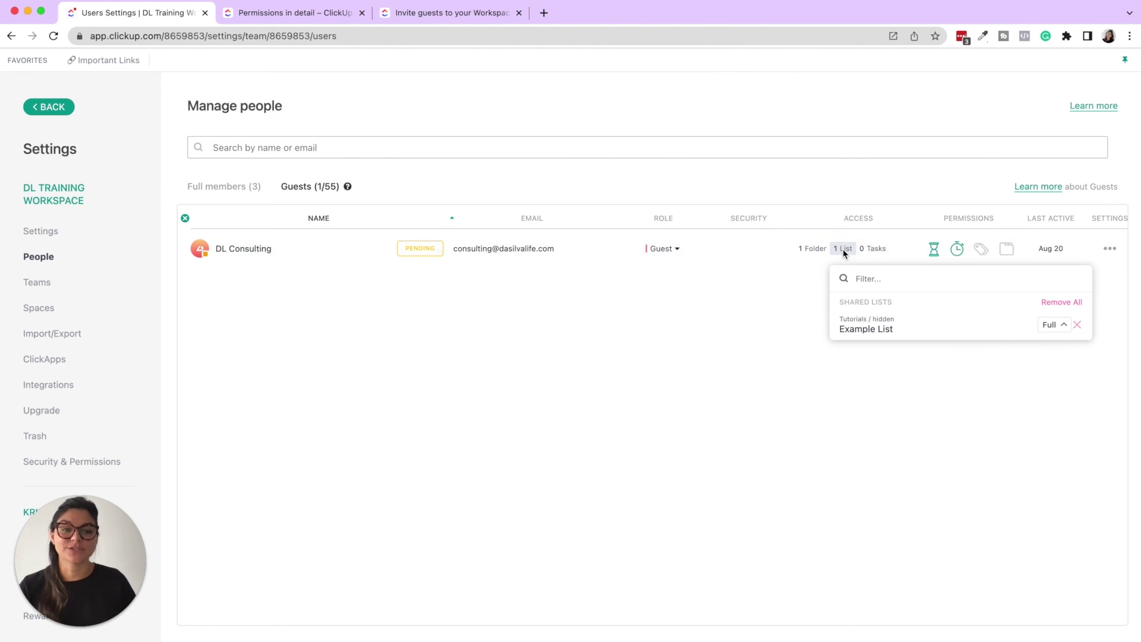